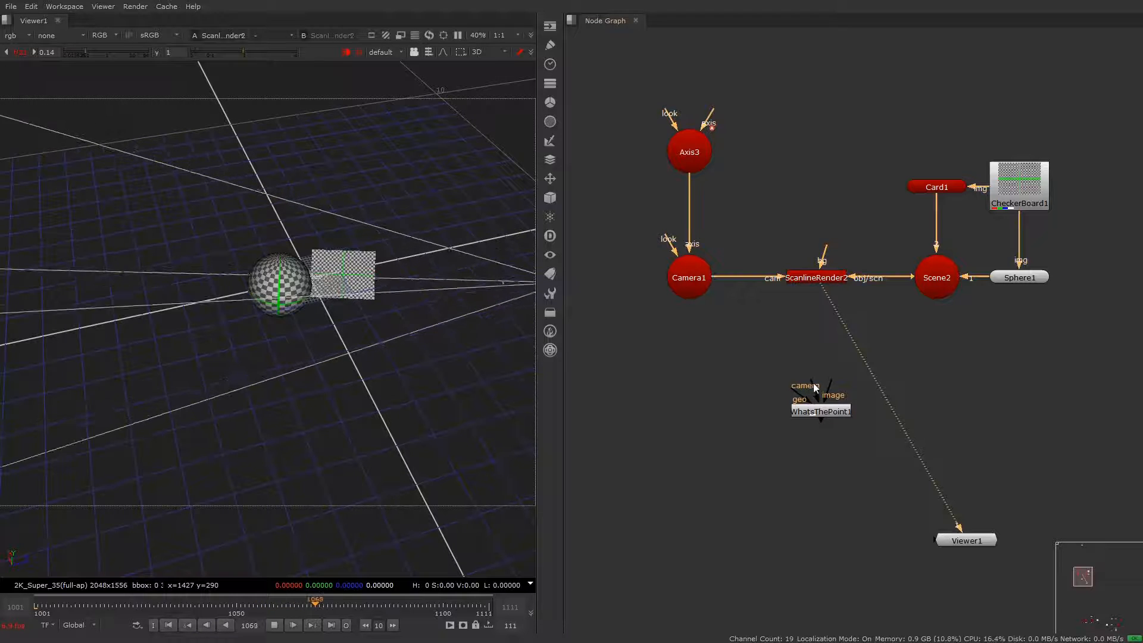
Step: Connect WhatsThePoint1's camera, geo and image inputs to Camera1, Scene2 and ScanlineRender2, view the node, and open its properties
{"action": "left_click_drag", "start_coordinate": [813, 383], "coordinate": [700, 285]}
{"action": "left_click_drag", "start_coordinate": [804, 400], "coordinate": [946, 290]}
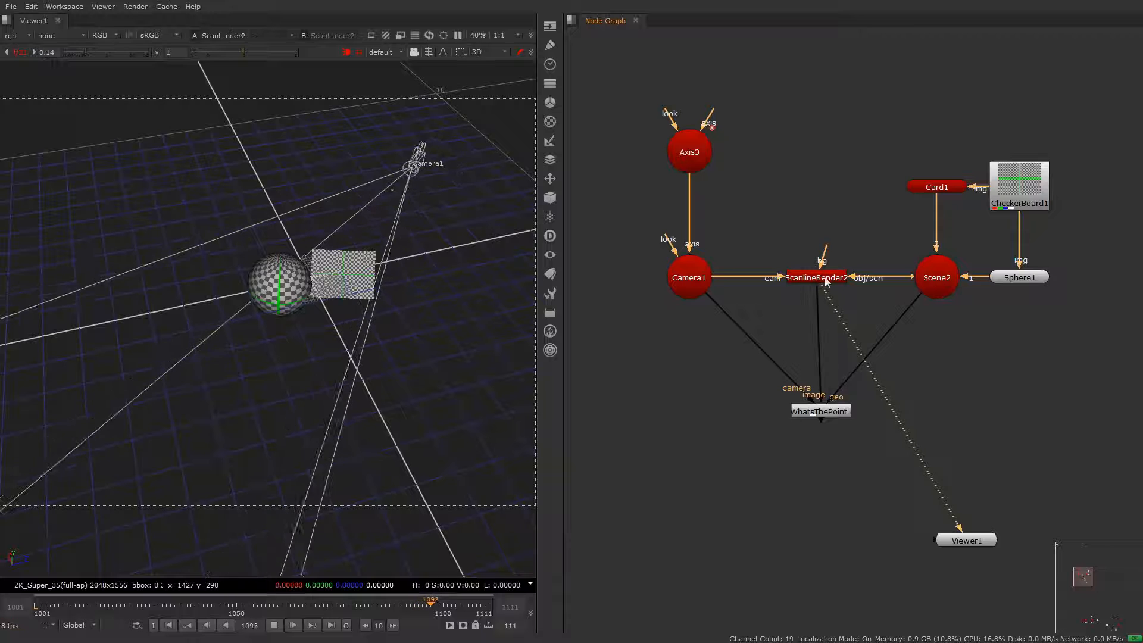
{"action": "left_click_drag", "start_coordinate": [928, 379], "coordinate": [757, 462]}
{"action": "key", "text": "1"}
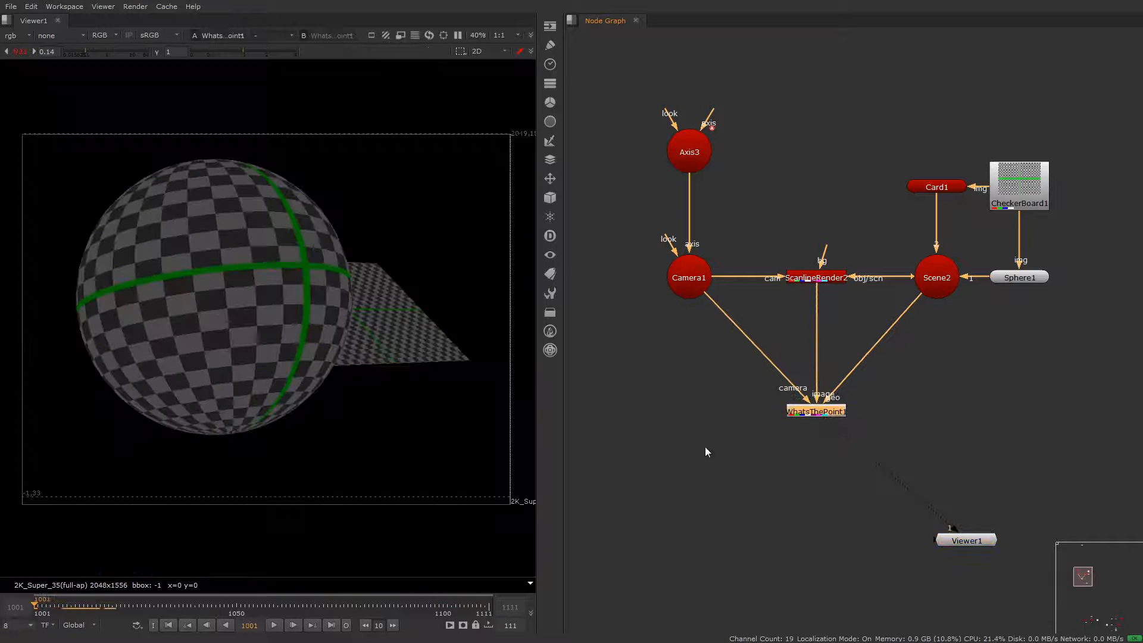
{"action": "double_click", "coordinate": [799, 416]}
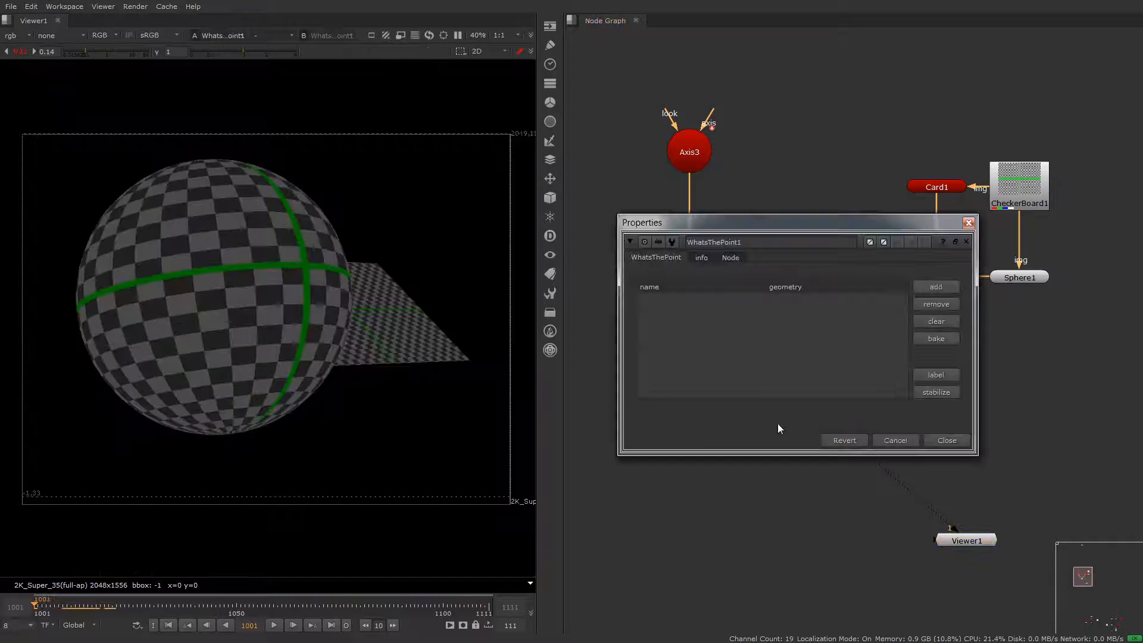
Step: Add a tracking point on the sphere where its green lines cross, and play the sequence to check it
{"action": "left_click", "coordinate": [936, 288]}
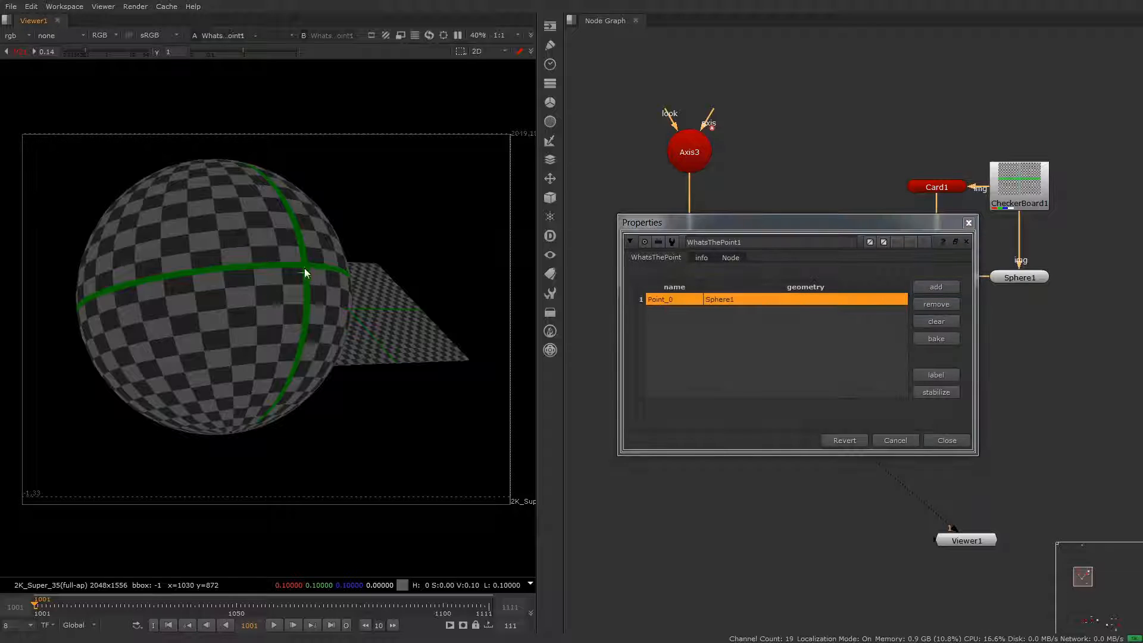
{"action": "left_click_drag", "start_coordinate": [35, 605], "coordinate": [113, 610]}
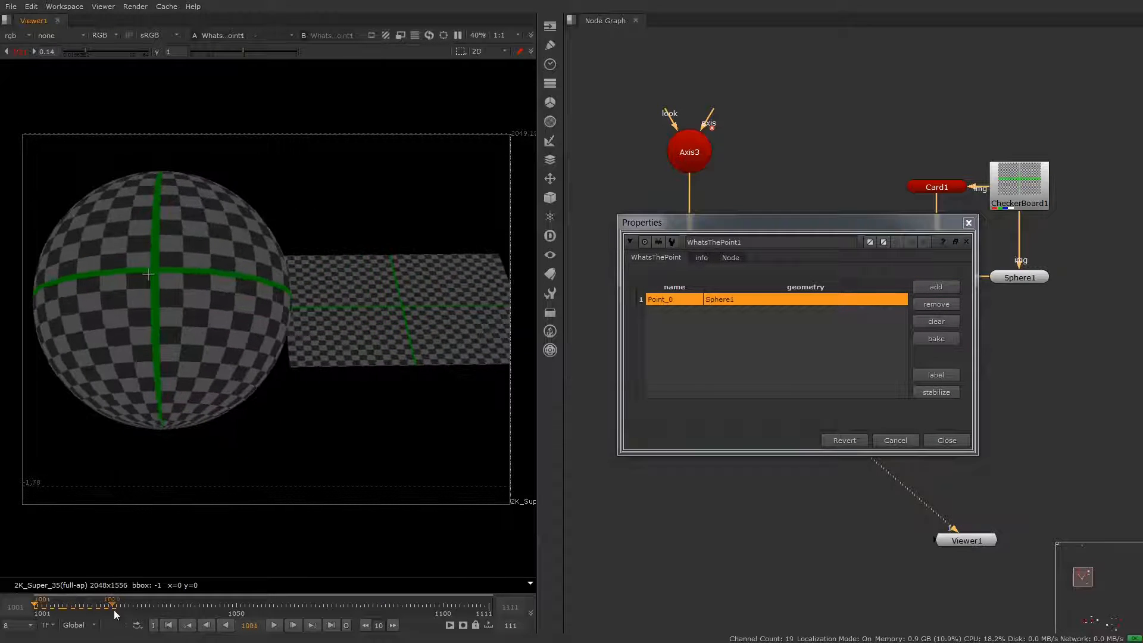
{"action": "key", "text": "Home"}
{"action": "key", "text": "l"}
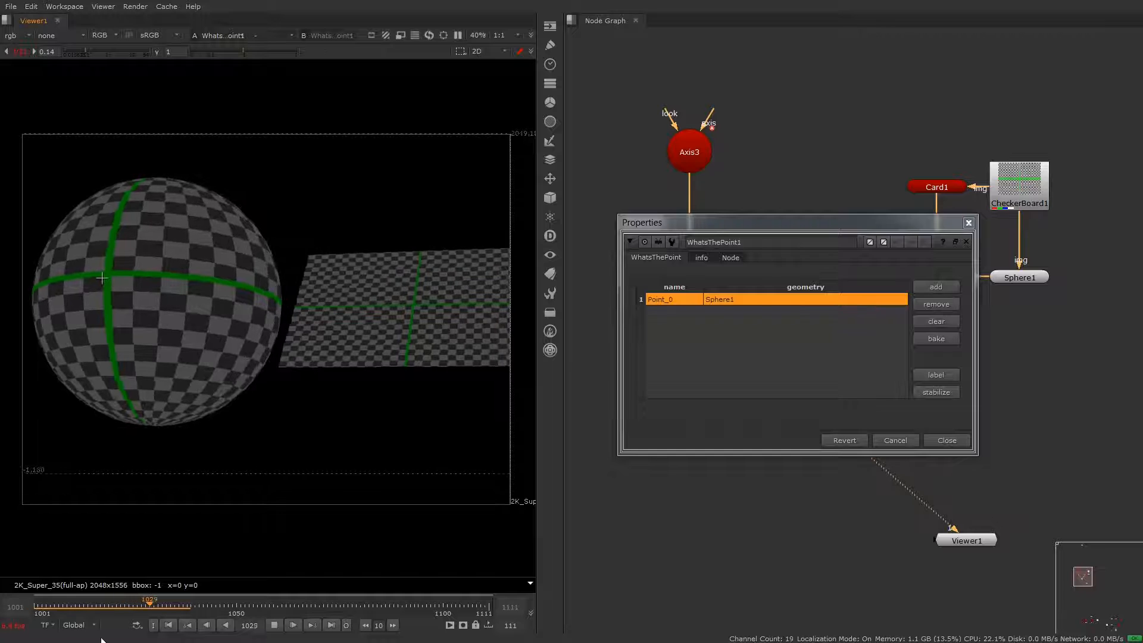
{"action": "key", "text": "Home"}
Step: Place more tracking points across the sphere and the card on the first frame, and play the sequence
{"action": "left_click", "coordinate": [256, 244], "text": "alt+shift"}
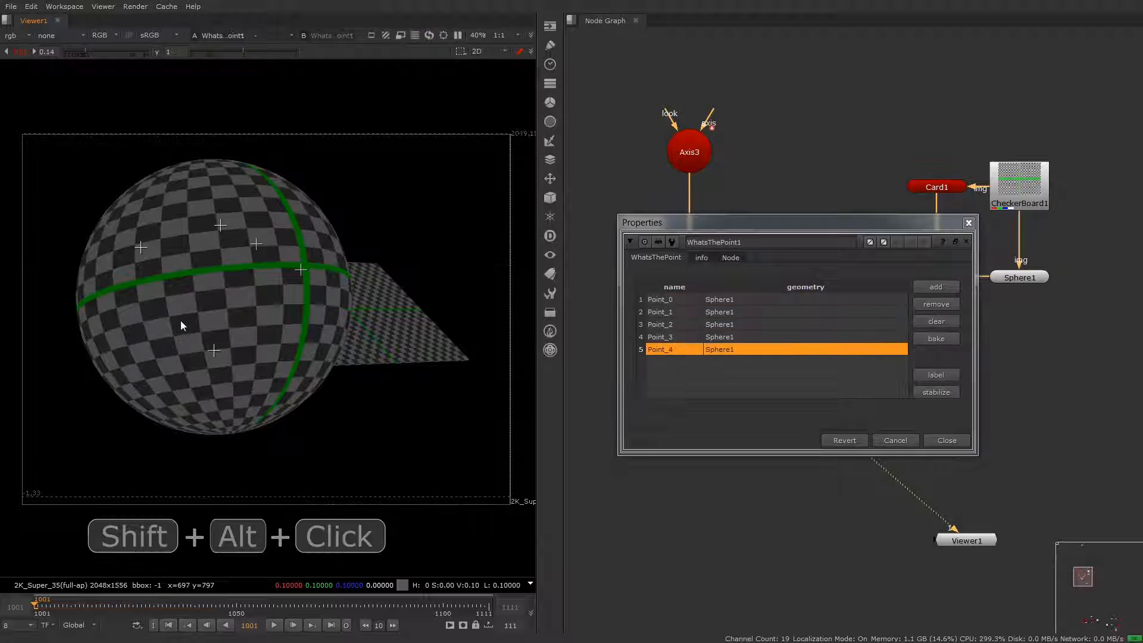
{"action": "left_click", "coordinate": [397, 335], "text": "alt+shift"}
{"action": "left_click", "coordinate": [360, 341], "text": "alt+shift"}
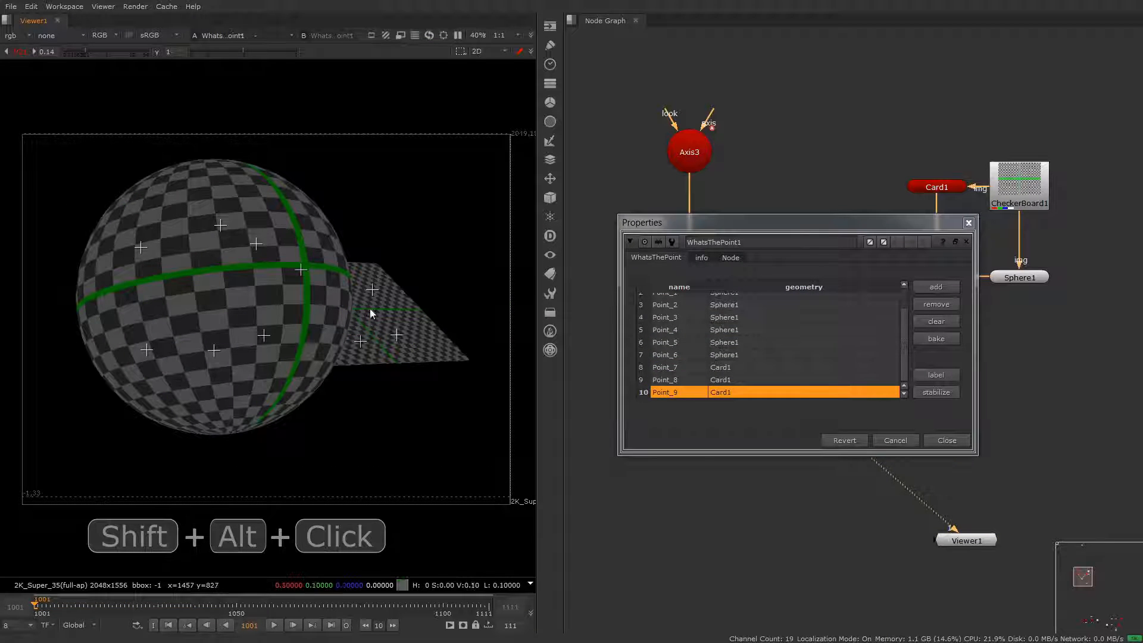
{"action": "left_click", "coordinate": [369, 307], "text": "alt+shift"}
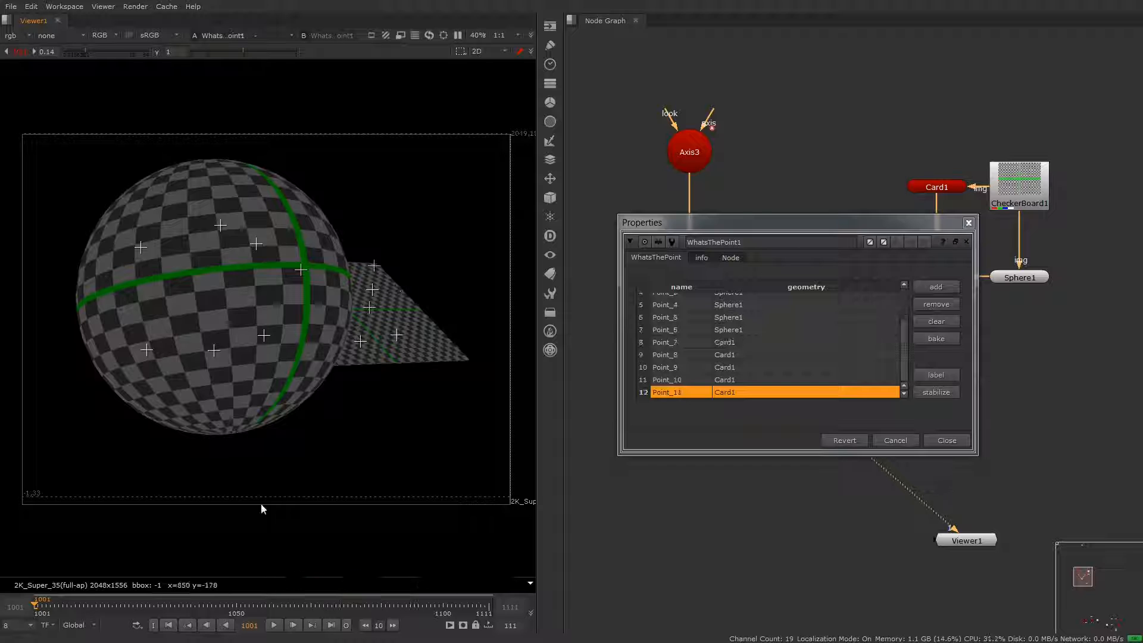
{"action": "left_click", "coordinate": [274, 627]}
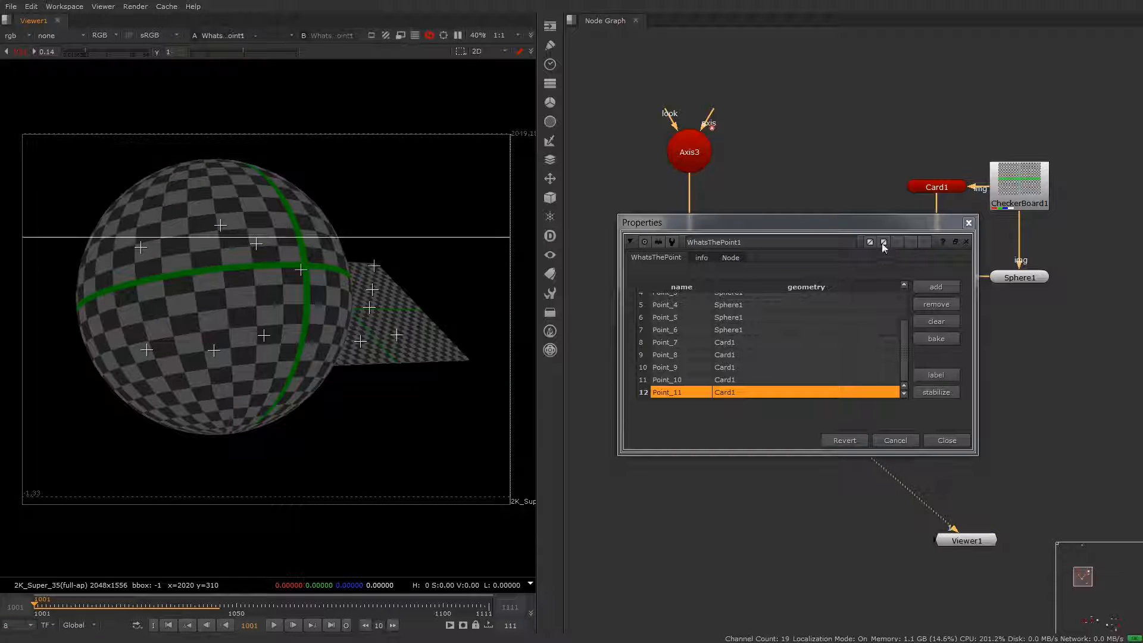
Step: Set WhatsThePoint1's GL color to red and close the color picker
{"action": "left_click", "coordinate": [883, 243]}
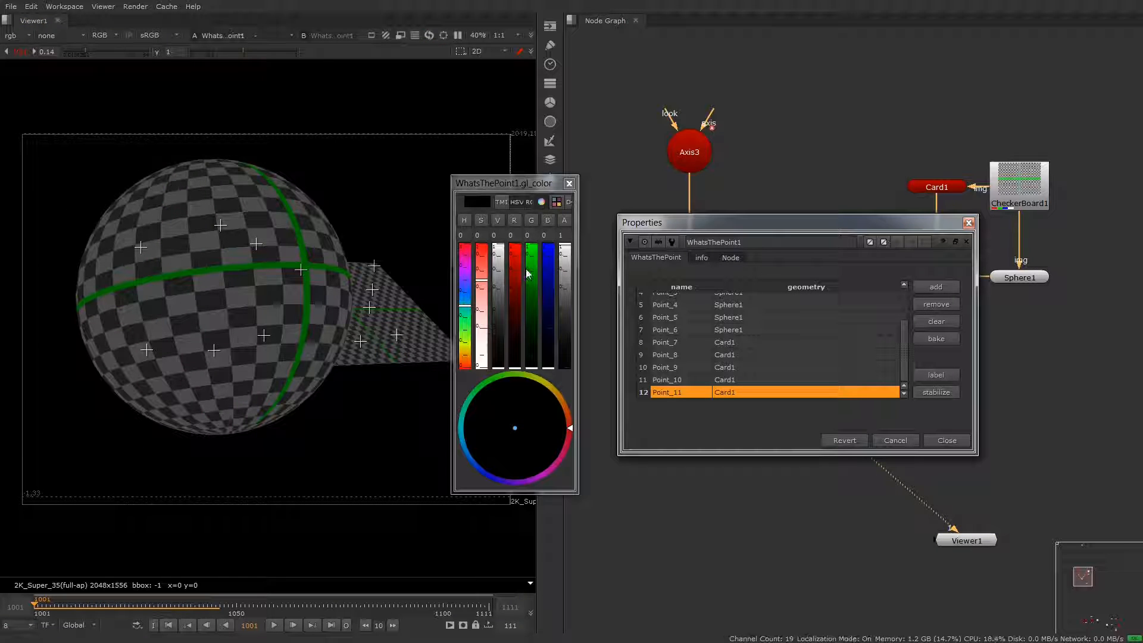
{"action": "left_click_drag", "start_coordinate": [516, 269], "coordinate": [521, 220]}
{"action": "left_click", "coordinate": [569, 184]}
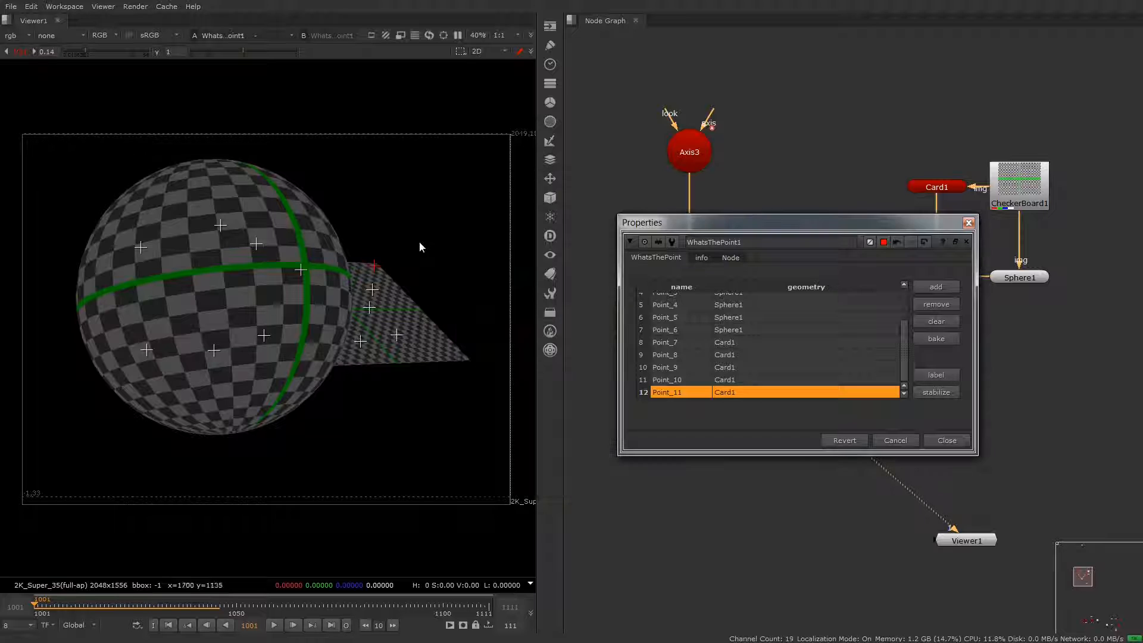
Step: Box-select the card points, then the three lower sphere points, and view all points selected in the 3D view
{"action": "left_click_drag", "start_coordinate": [336, 388], "coordinate": [336, 387]}
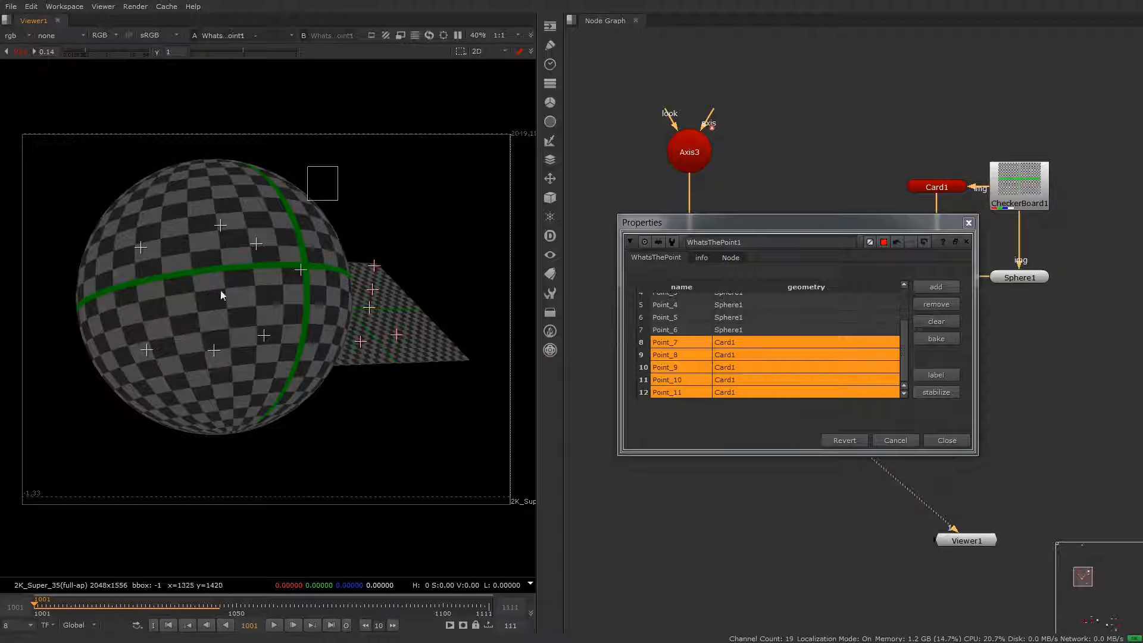
{"action": "left_click_drag", "start_coordinate": [221, 291], "coordinate": [280, 312]}
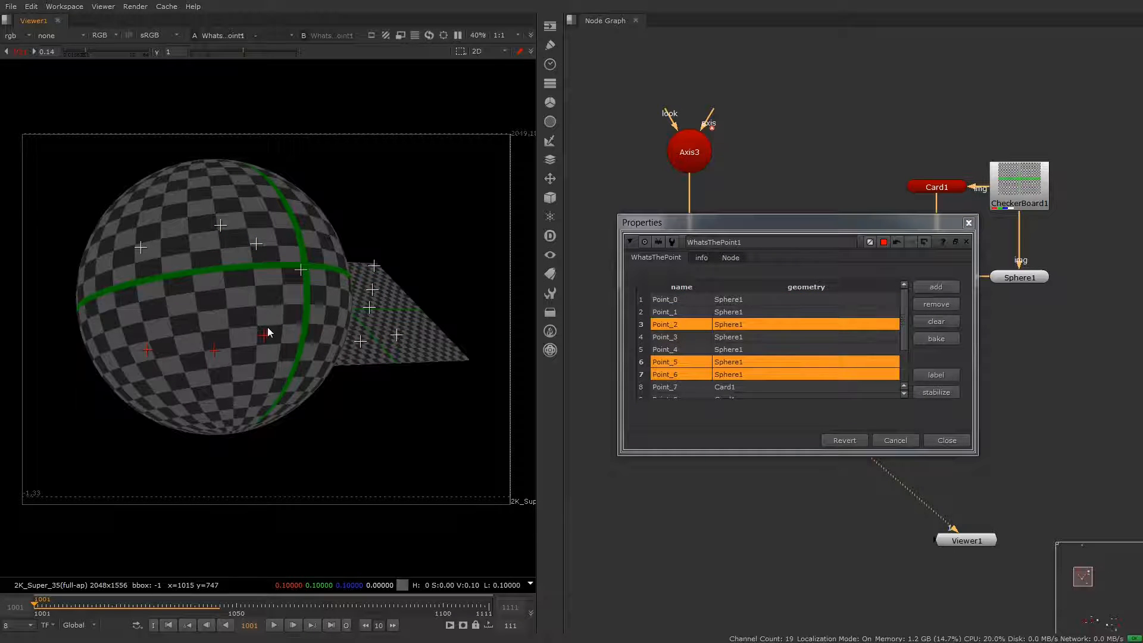
{"action": "key", "text": "Tab"}
{"action": "left_click_drag", "start_coordinate": [259, 431], "coordinate": [394, 368], "text": "ctrl"}
{"action": "scroll", "coordinate": [289, 335], "scroll_direction": "up", "scroll_amount": 8}
{"action": "scroll", "coordinate": [358, 305], "scroll_direction": "down", "scroll_amount": 5}
{"action": "left_click_drag", "start_coordinate": [689, 322], "coordinate": [689, 412]}
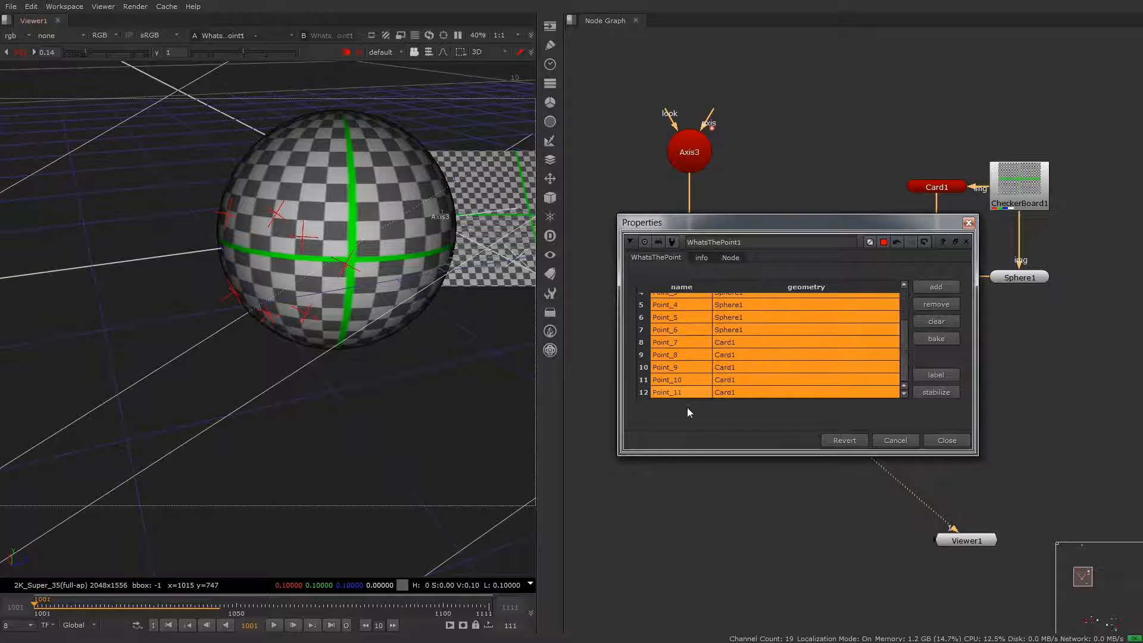
{"action": "left_click_drag", "start_coordinate": [354, 335], "coordinate": [383, 377], "text": "ctrl"}
{"action": "key", "text": "Tab"}
Step: Remove the Card1 points from the list and clear all the remaining points
{"action": "left_click_drag", "start_coordinate": [455, 224], "coordinate": [337, 390]}
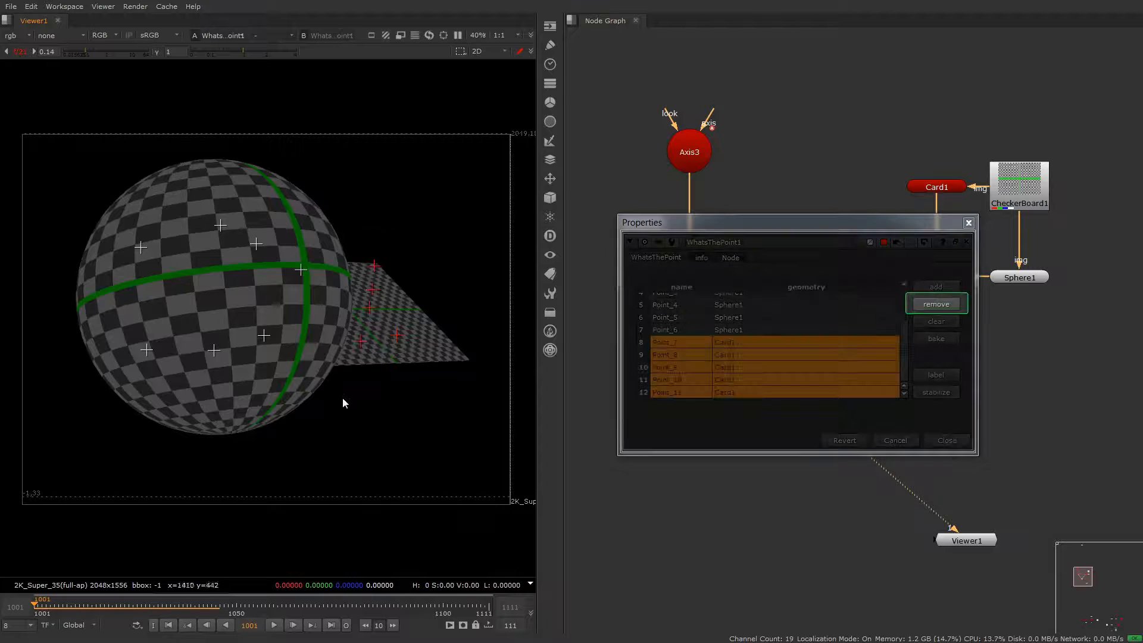
{"action": "left_click", "coordinate": [939, 305]}
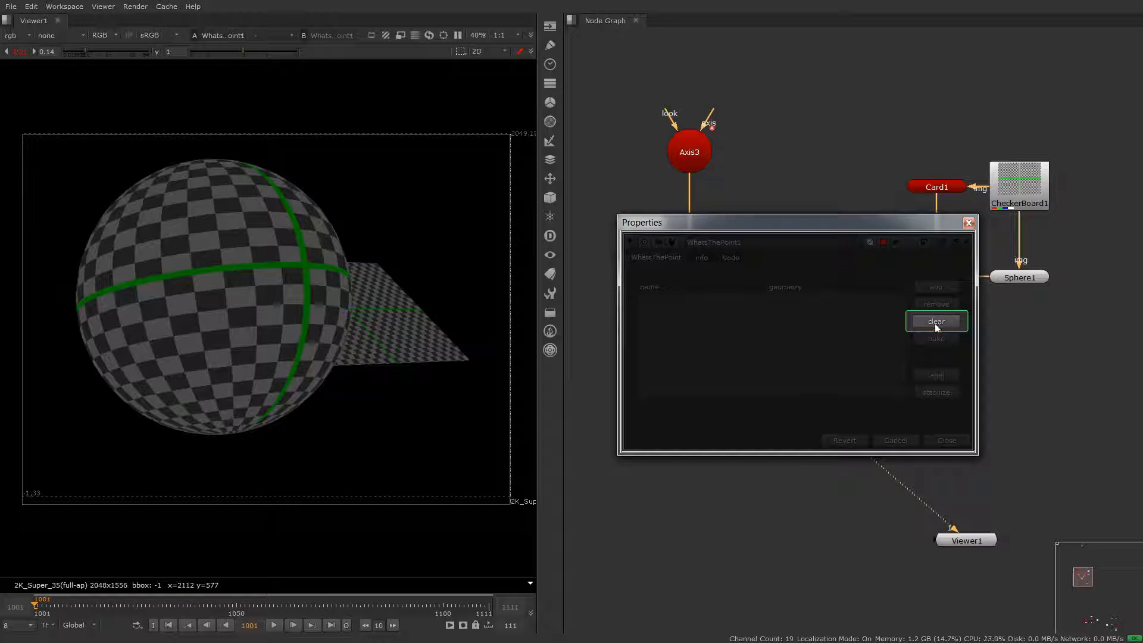
{"action": "key", "text": "Tab"}
{"action": "key", "text": "Tab"}
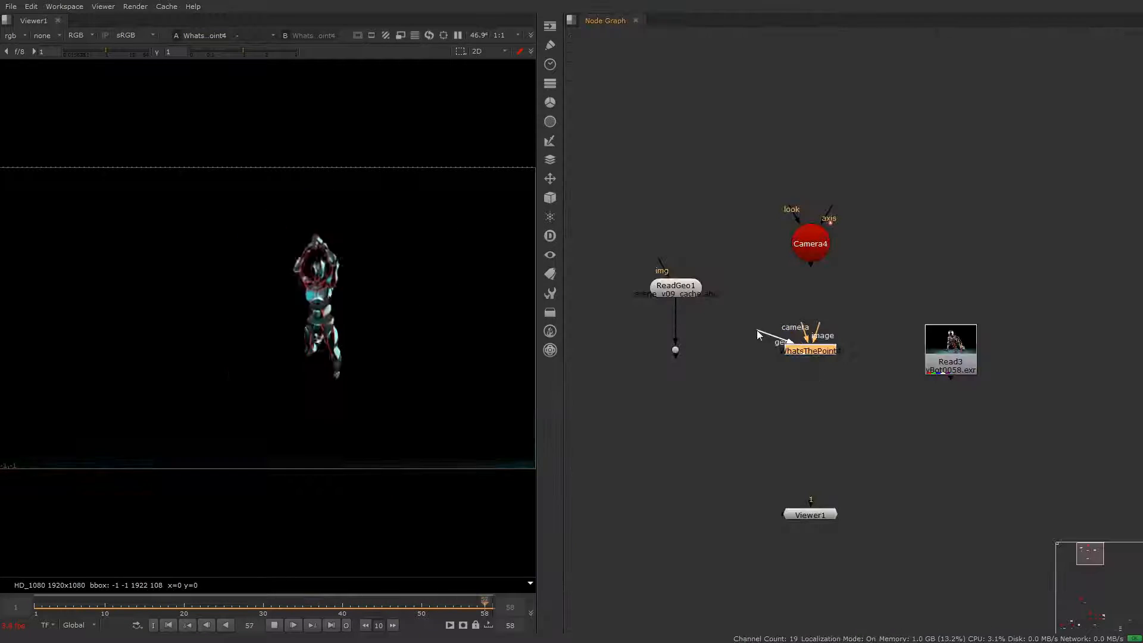
Step: Wire WhatsThePoint4's inputs to ReadGeo1's dot, Camera4 and the Read3 image, and open the node's properties
{"action": "left_click_drag", "start_coordinate": [687, 346], "coordinate": [677, 349]}
{"action": "mouse_move", "coordinate": [807, 330]}
{"action": "left_mouse_down"}
{"action": "mouse_move", "coordinate": [815, 250]}
{"action": "mouse_move", "coordinate": [862, 321]}
{"action": "mouse_move", "coordinate": [951, 347]}
{"action": "left_mouse_up"}
{"action": "left_click_drag", "start_coordinate": [888, 310], "coordinate": [758, 414]}
{"action": "key", "text": "Return"}
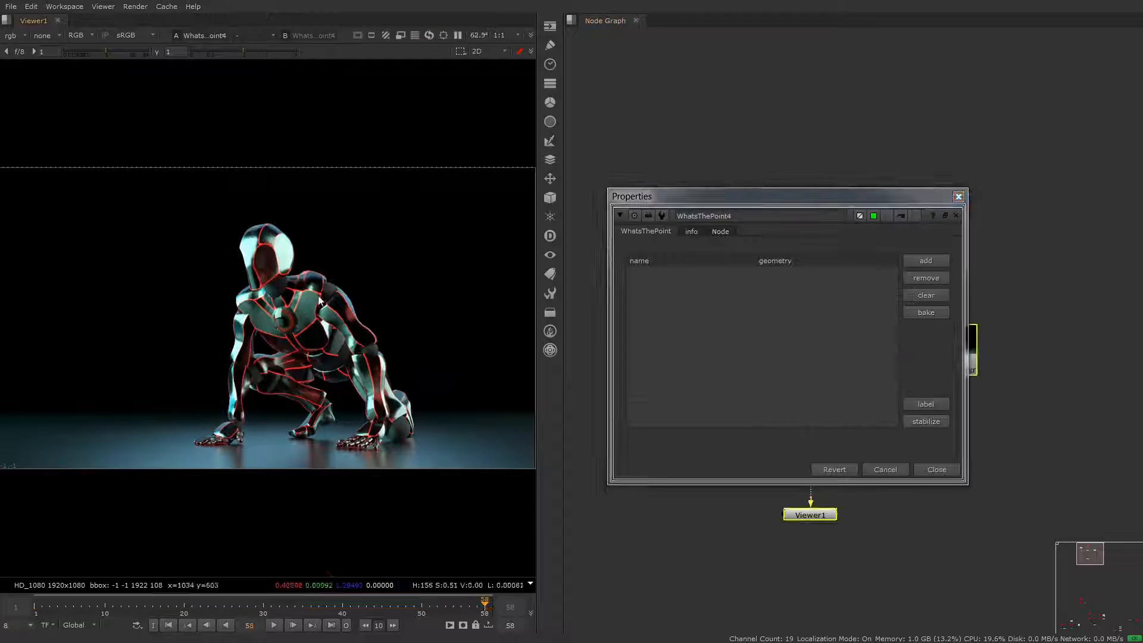
Step: Add four tracking points on the robot's helmet, visor, chest and abdomen, and start scrubbing the timeline
{"action": "scroll", "coordinate": [266, 275], "scroll_direction": "up", "scroll_amount": 5}
{"action": "middle_click_drag", "start_coordinate": [266, 275], "coordinate": [191, 213]}
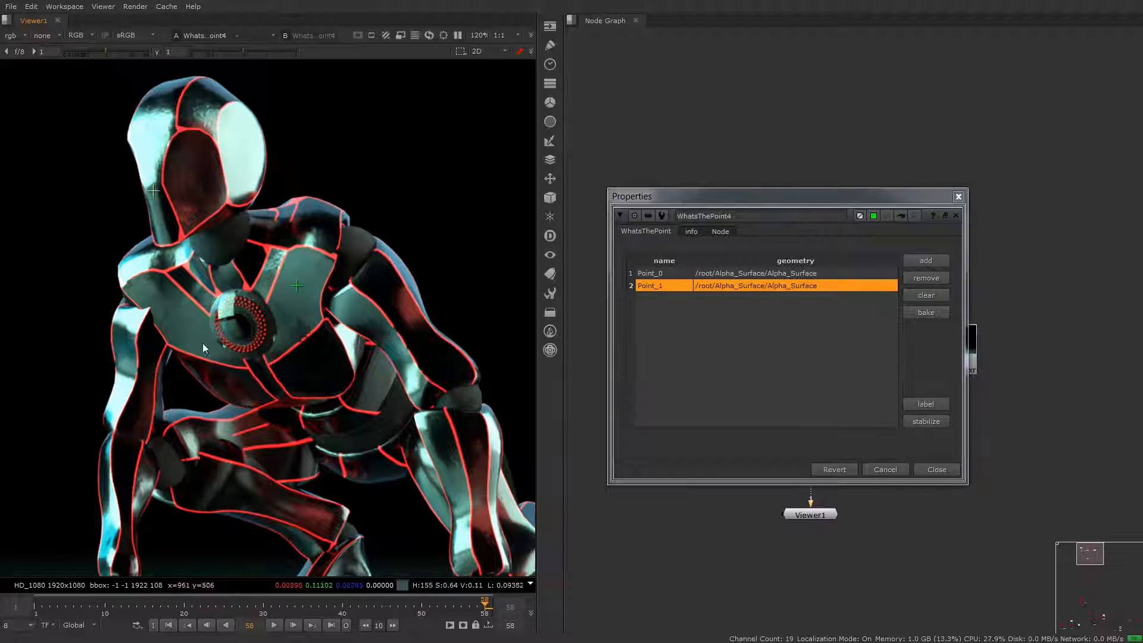
{"action": "left_click", "coordinate": [185, 172]}
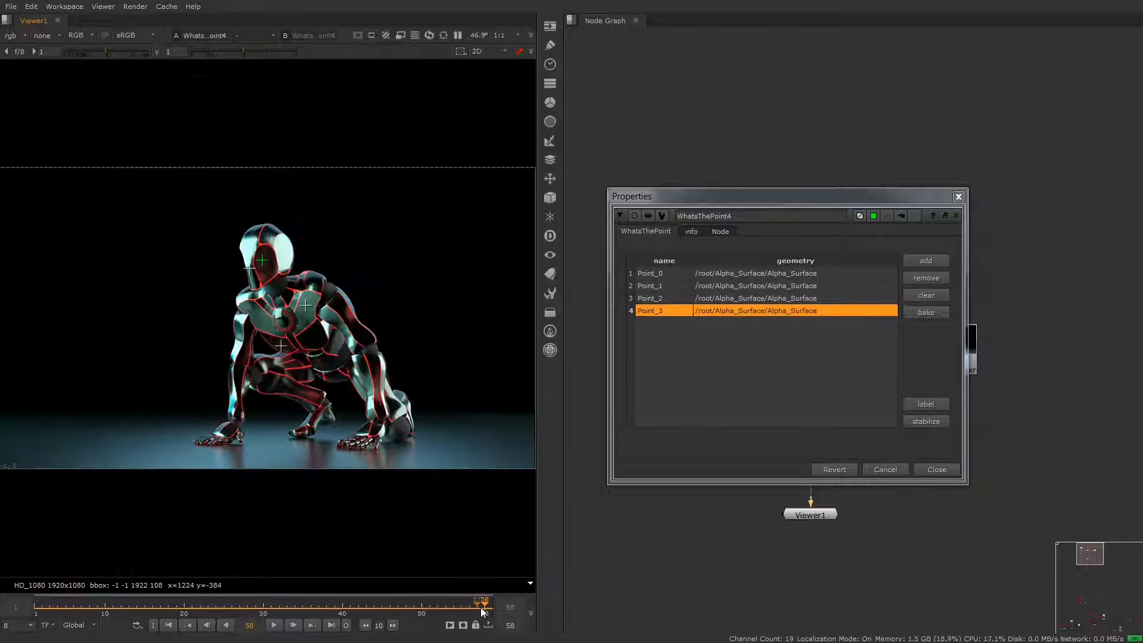
{"action": "mouse_move", "coordinate": [475, 608]}
{"action": "left_mouse_down"}
{"action": "mouse_move", "coordinate": [247, 607]}
{"action": "mouse_move", "coordinate": [475, 609]}
{"action": "left_mouse_up"}
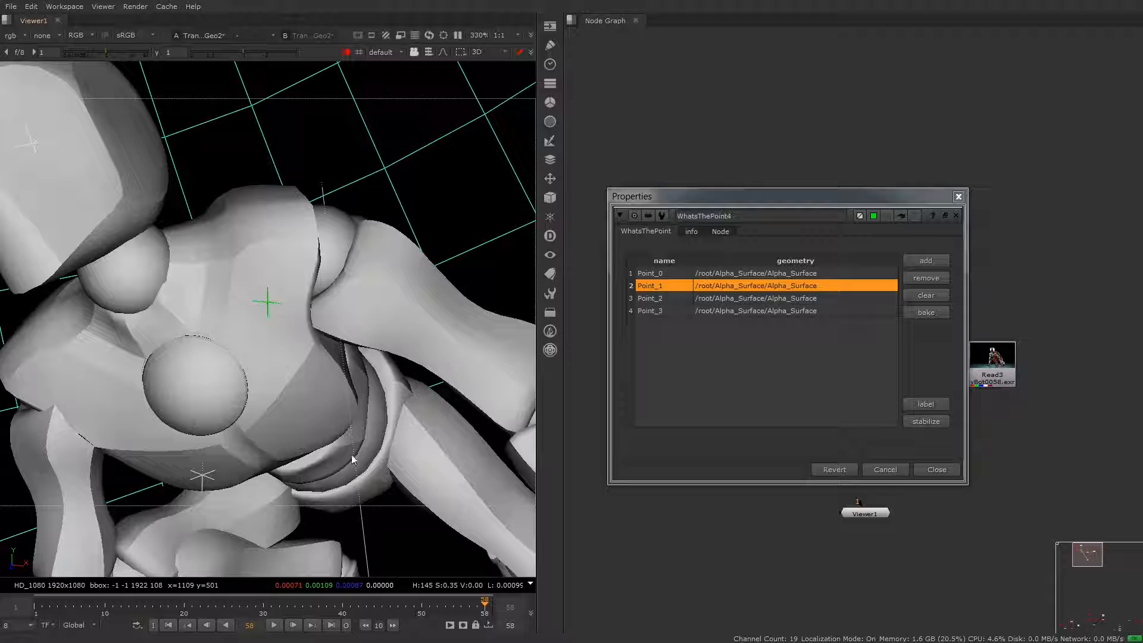
Step: Examine how the robot's chest point sits on the mesh in the 3D view across neighbouring frames
{"action": "scroll", "coordinate": [268, 321], "scroll_direction": "up", "scroll_amount": 2}
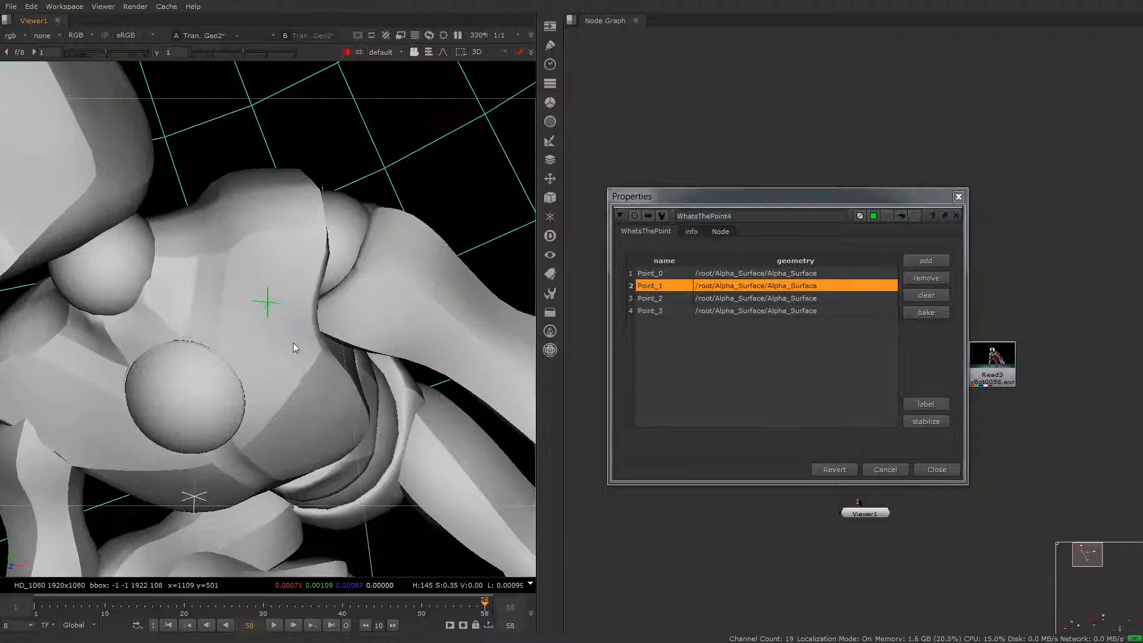
{"action": "left_click", "coordinate": [294, 341]}
{"action": "mouse_move", "coordinate": [473, 604]}
{"action": "left_mouse_down"}
{"action": "mouse_move", "coordinate": [105, 597]}
{"action": "mouse_move", "coordinate": [483, 589]}
{"action": "left_mouse_up"}
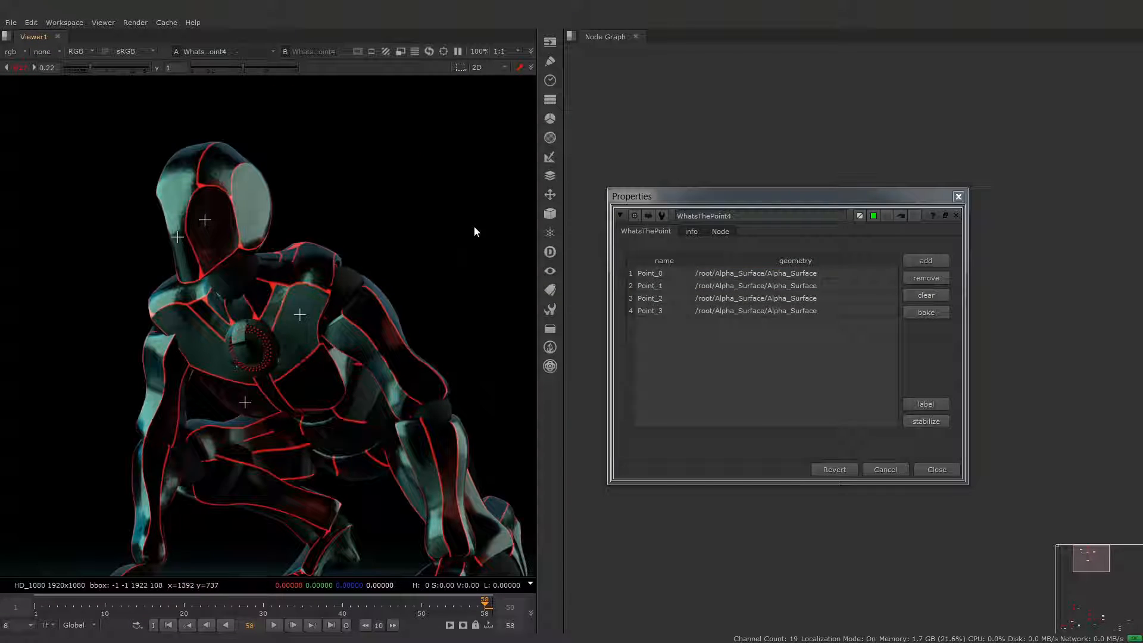
{"action": "left_click_drag", "start_coordinate": [484, 158], "coordinate": [124, 438]}
Step: Show the point labels and rename Point_0 to Helmet_1 and Point_1 to Chest_1
{"action": "left_click_drag", "start_coordinate": [179, 221], "coordinate": [179, 221]}
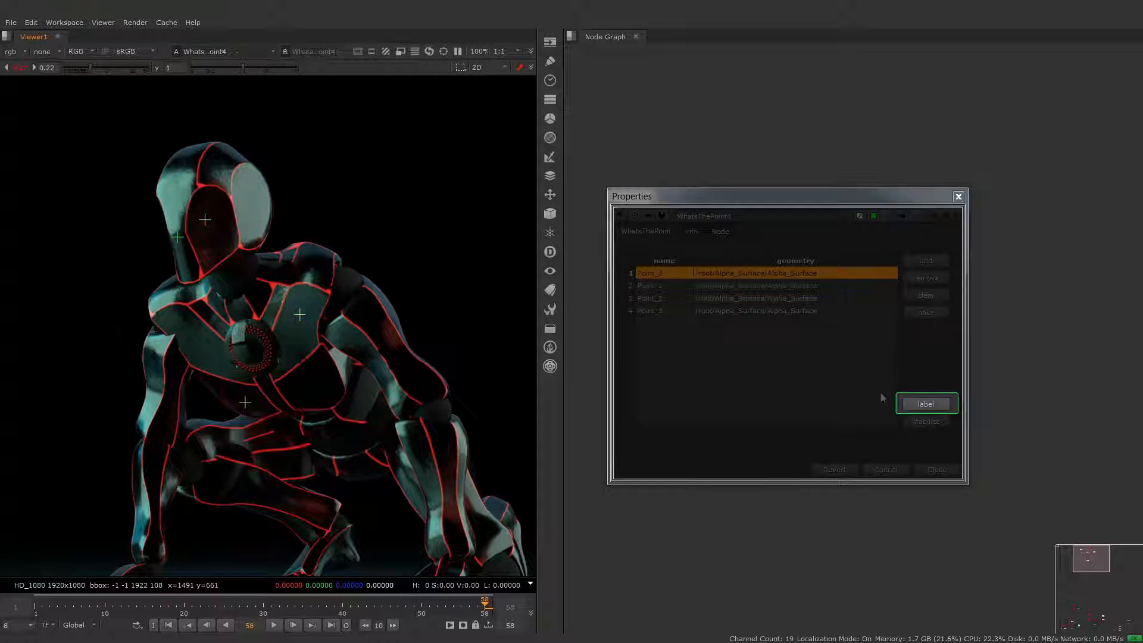
{"action": "left_click", "coordinate": [919, 403]}
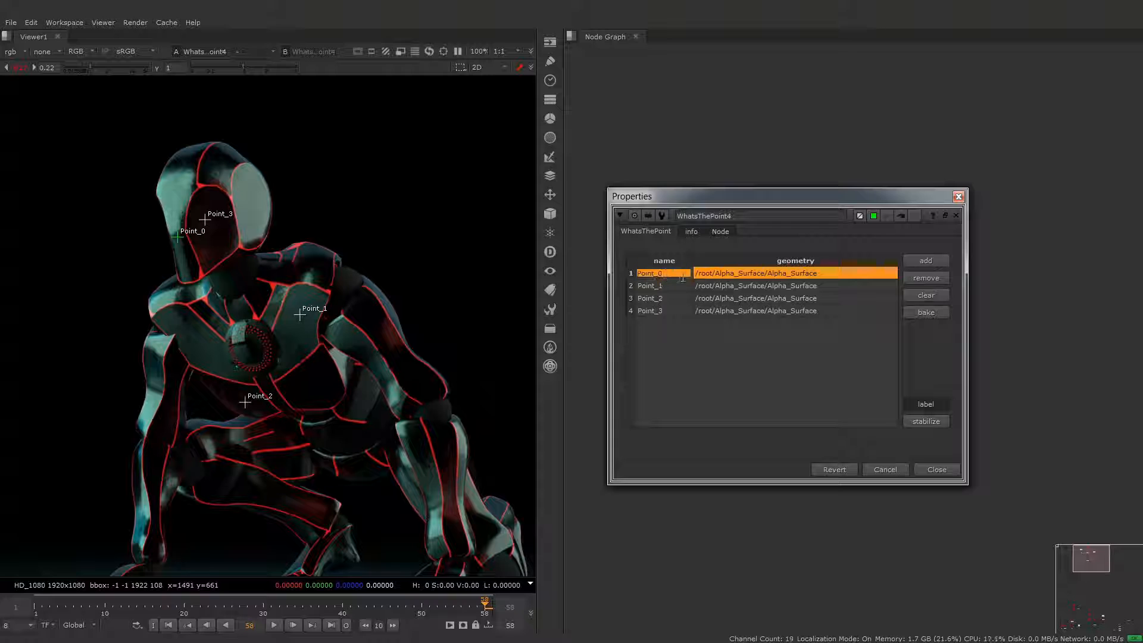
{"action": "left_click", "coordinate": [650, 286]}
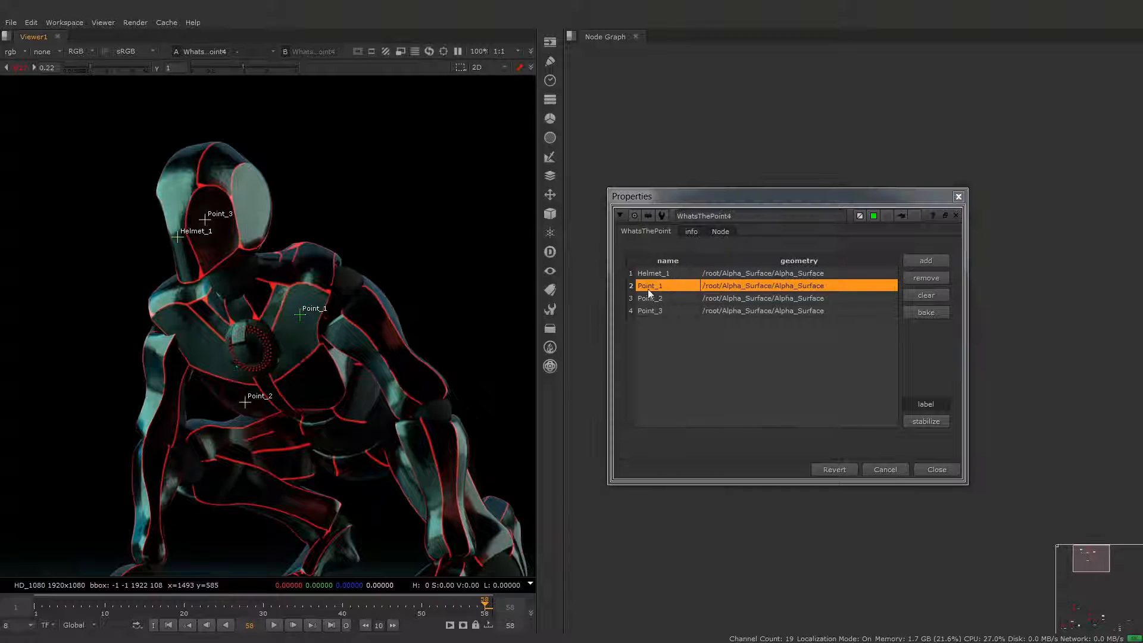
{"action": "double_click", "coordinate": [651, 285]}
{"action": "type", "text": "Chest"}
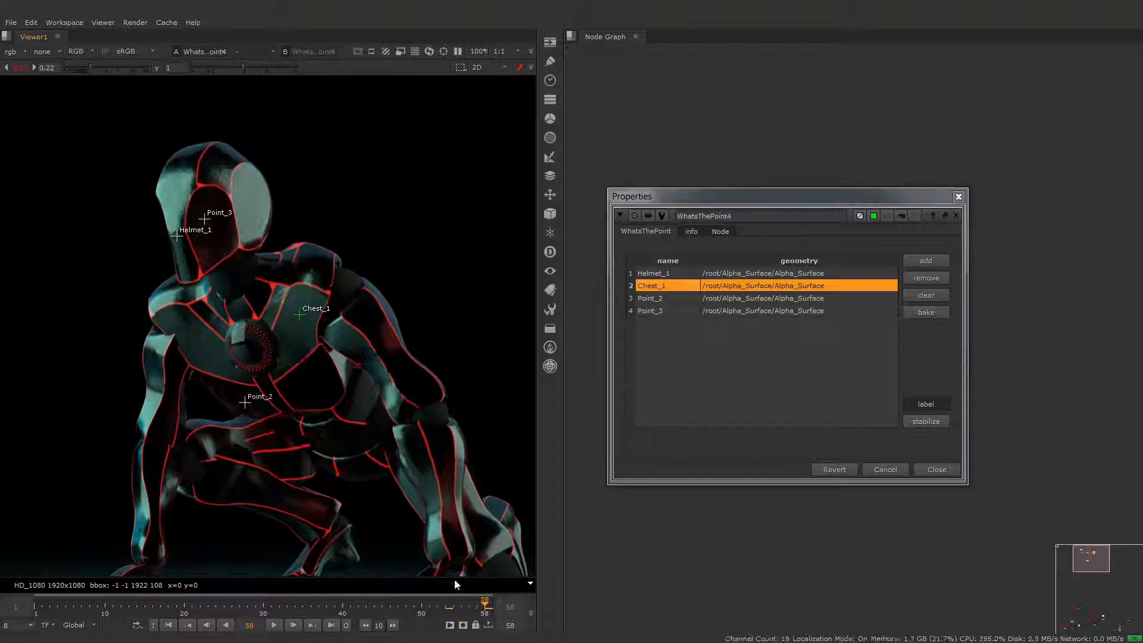
Step: Stabilize the viewer on the Chest_1 point and scrub through the animation to check it
{"action": "left_click", "coordinate": [926, 422]}
{"action": "key", "text": "f"}
{"action": "left_click_drag", "start_coordinate": [480, 603], "coordinate": [102, 605]}
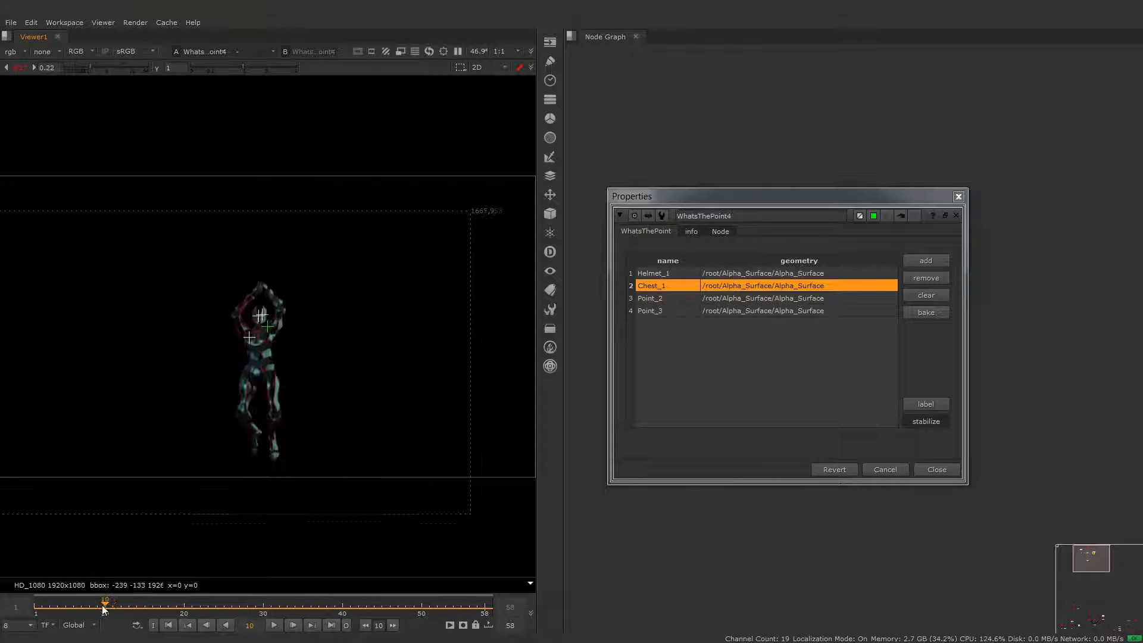
{"action": "left_click_drag", "start_coordinate": [252, 601], "coordinate": [497, 601]}
Step: Select all four points for the stabilization and scrub through the animation again
{"action": "left_click_drag", "start_coordinate": [665, 277], "coordinate": [676, 304]}
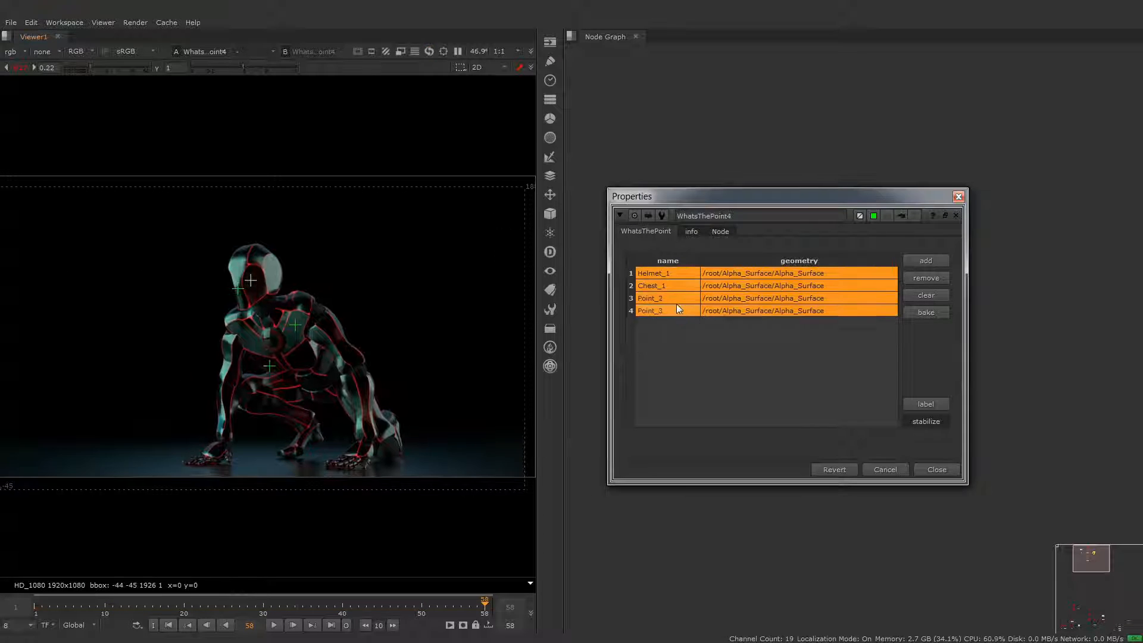
{"action": "left_click_drag", "start_coordinate": [470, 603], "coordinate": [100, 616]}
{"action": "left_click_drag", "start_coordinate": [274, 609], "coordinate": [451, 585]}
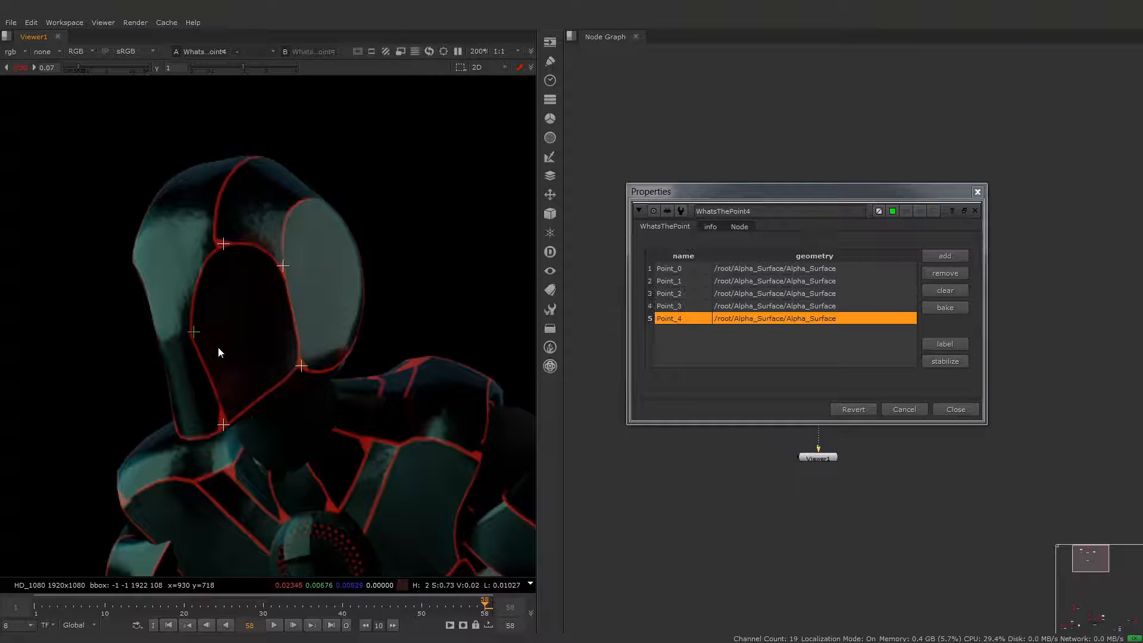
Step: Bake the five visor points over frames 1-58 to tracking Transforms and ZXY Axis nodes, and scrub to check the Transforms
{"action": "left_click_drag", "start_coordinate": [106, 467], "coordinate": [111, 484]}
{"action": "left_click", "coordinate": [946, 307]}
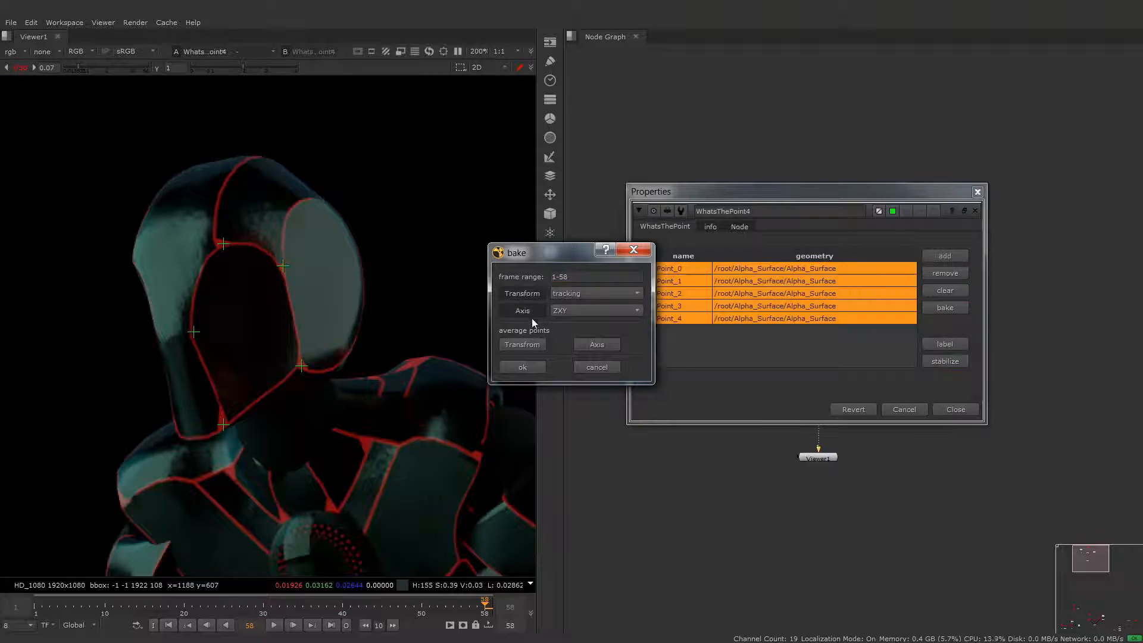
{"action": "left_click", "coordinate": [522, 368]}
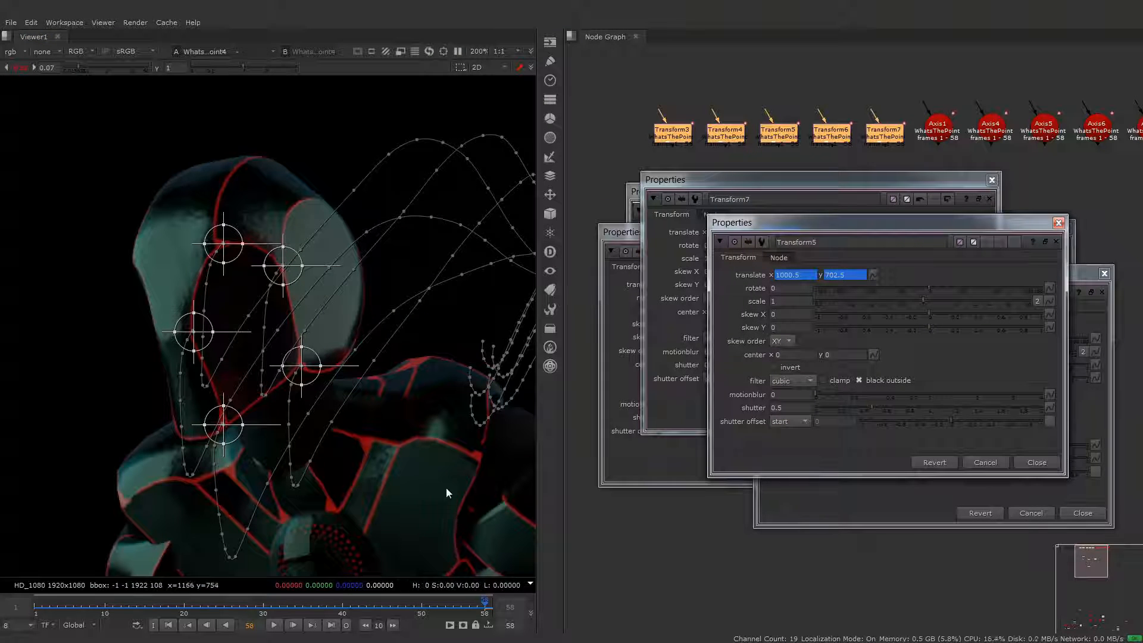
{"action": "left_click_drag", "start_coordinate": [458, 607], "coordinate": [476, 591]}
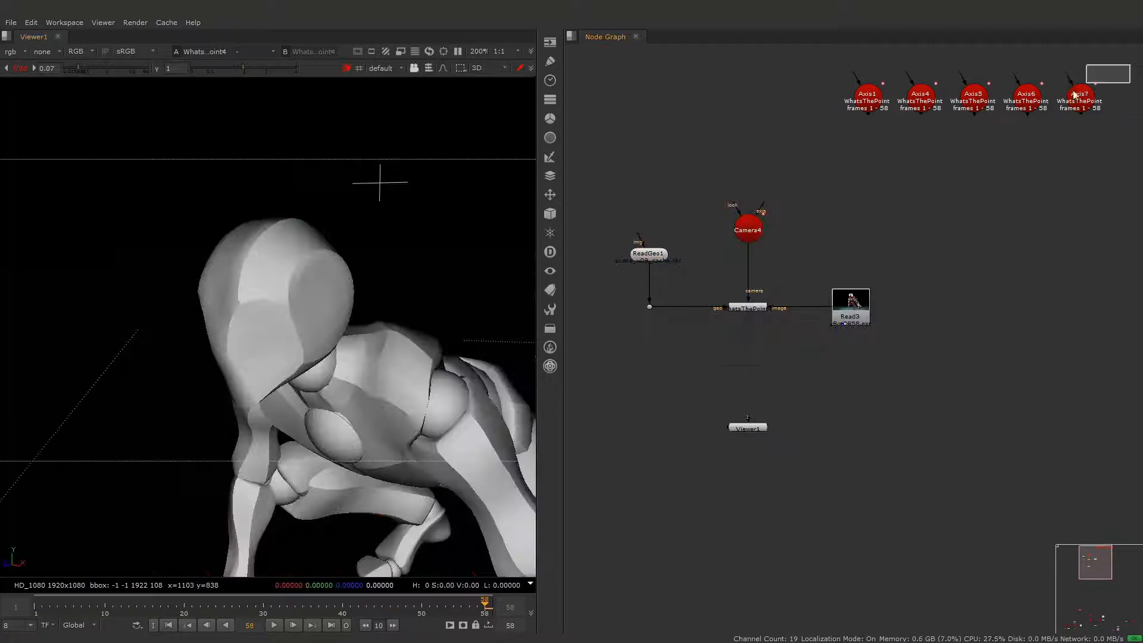
Step: Open the baked Axis nodes and check their motion against the robot geometry in the 3D view
{"action": "key", "text": "Return"}
{"action": "left_click_drag", "start_coordinate": [278, 463], "coordinate": [300, 448], "text": "ctrl"}
{"action": "left_click_drag", "start_coordinate": [453, 608], "coordinate": [477, 609]}
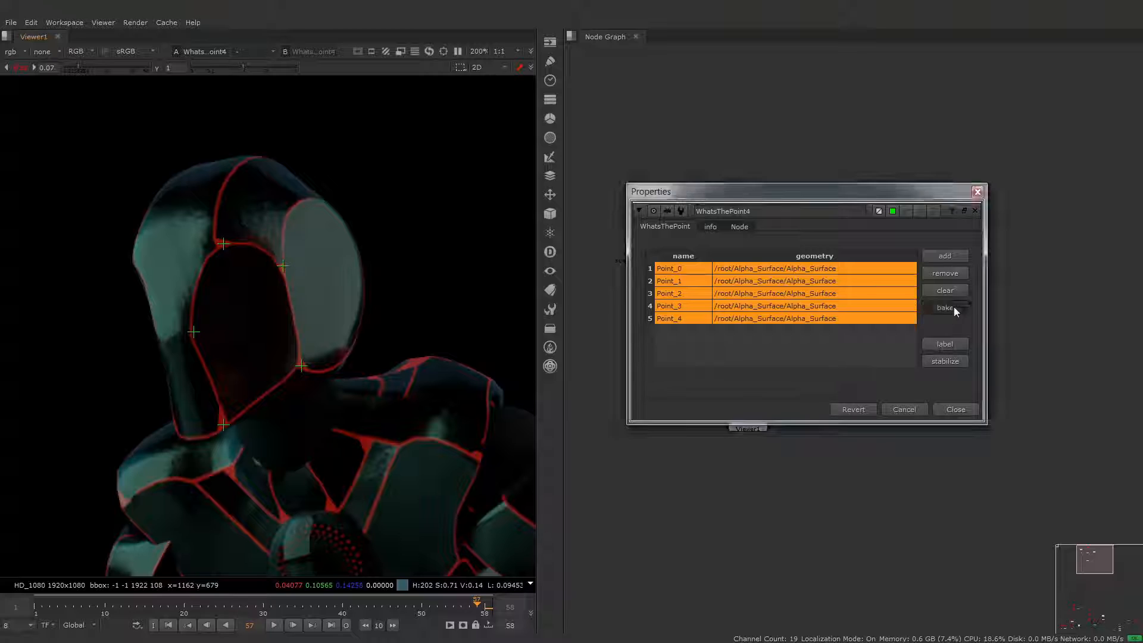
Step: Bake the average of the five visor points over frames 1-58 to one Transform and one Axis node, and check the Transform's motion
{"action": "left_click", "coordinate": [948, 308]}
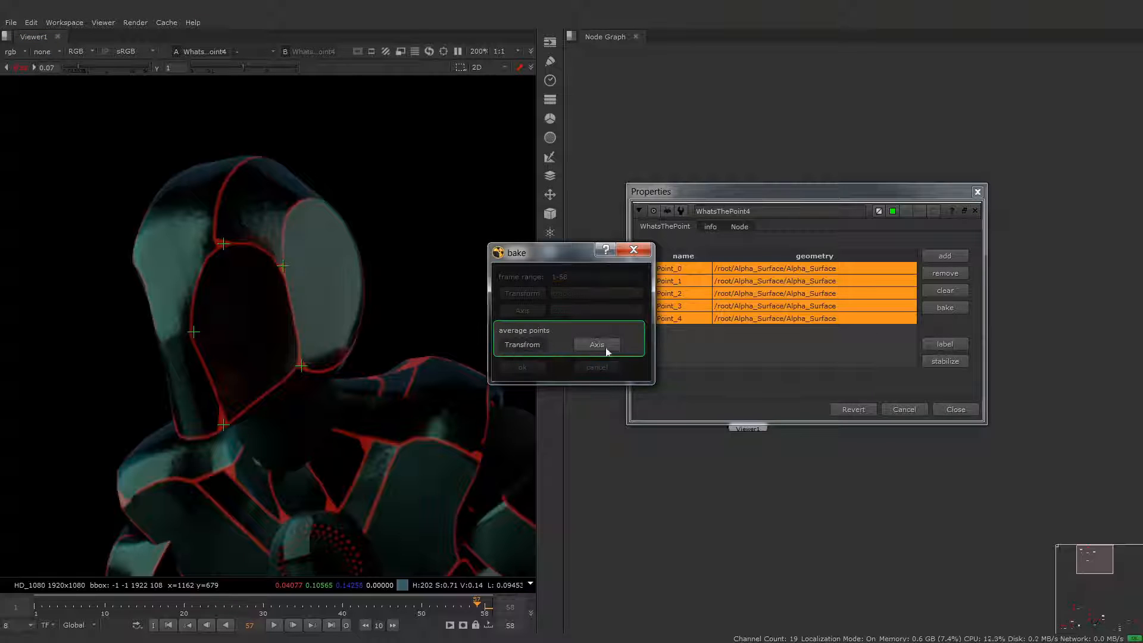
{"action": "left_click", "coordinate": [532, 367]}
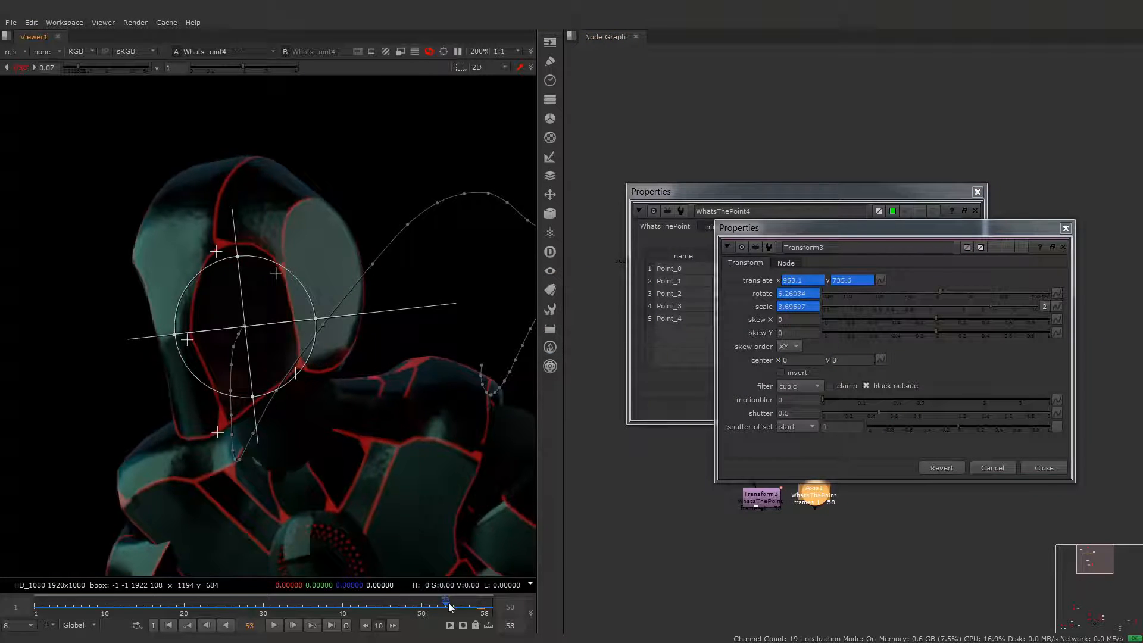
{"action": "mouse_move", "coordinate": [449, 602]}
{"action": "left_mouse_down"}
{"action": "mouse_move", "coordinate": [403, 604]}
{"action": "mouse_move", "coordinate": [453, 603]}
{"action": "left_mouse_up"}
{"action": "key", "text": "End"}
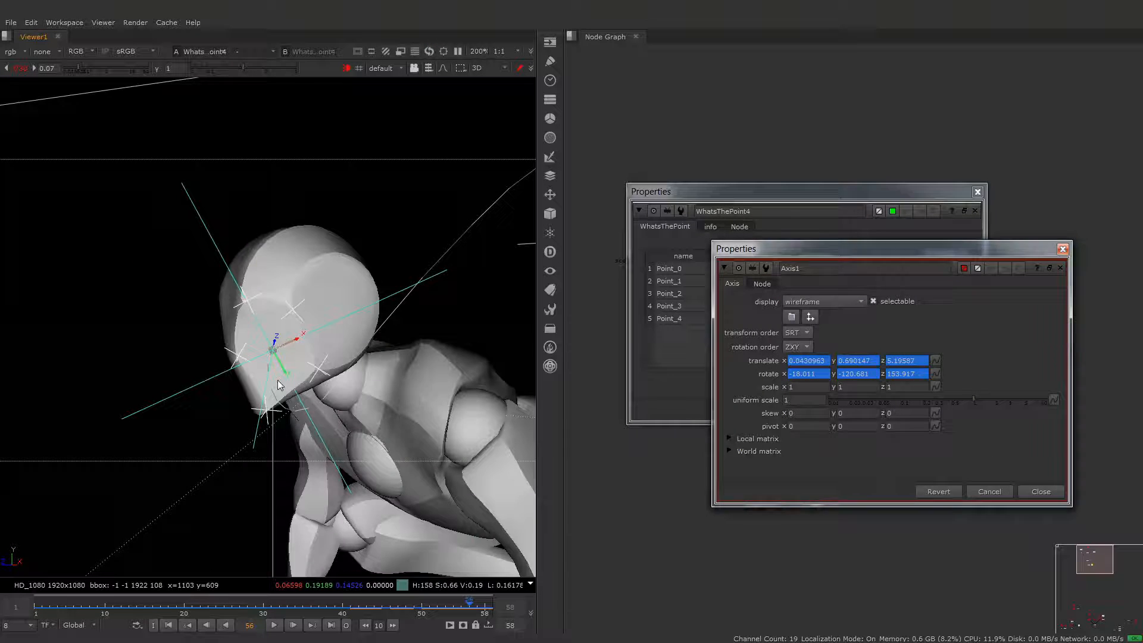
{"action": "left_click_drag", "start_coordinate": [277, 380], "coordinate": [342, 396], "text": "ctrl"}
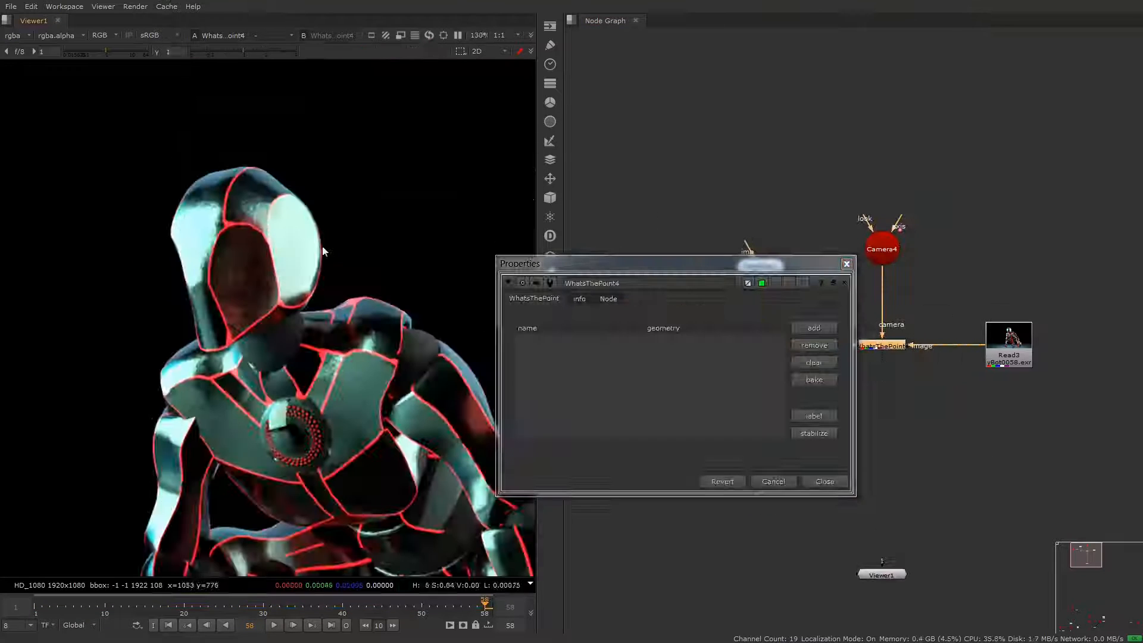
Step: Select all seven head points, bake their average over frames 1-58 to a single Axis node, and close the WhatsThePoint4 properties
{"action": "key", "text": "ctrl+a"}
{"action": "left_click", "coordinate": [814, 379]}
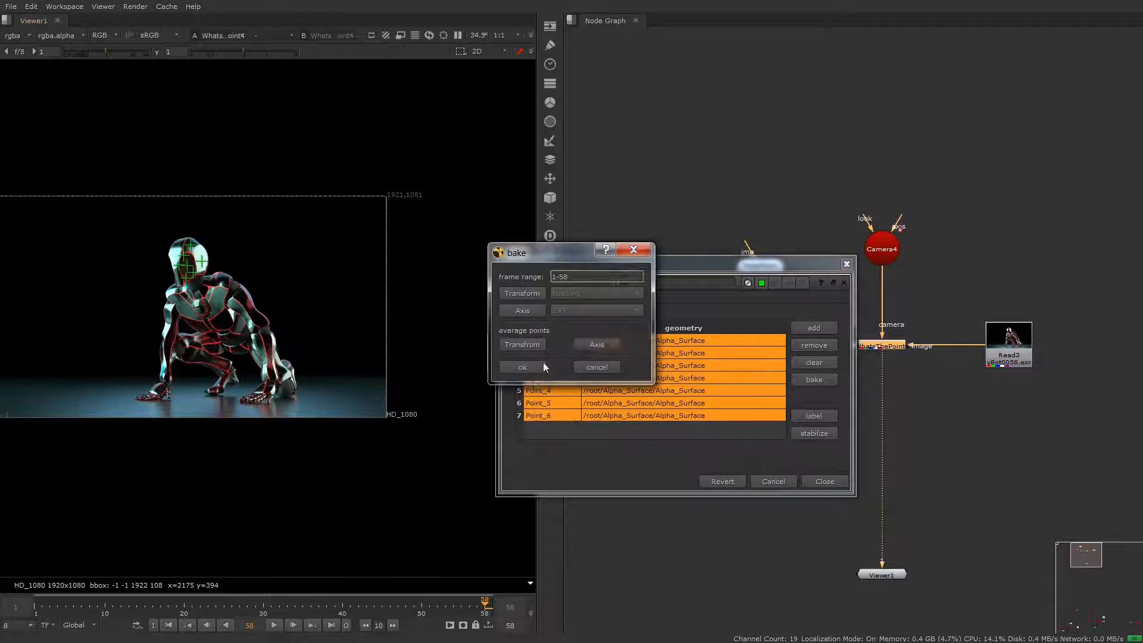
{"action": "left_click", "coordinate": [543, 363]}
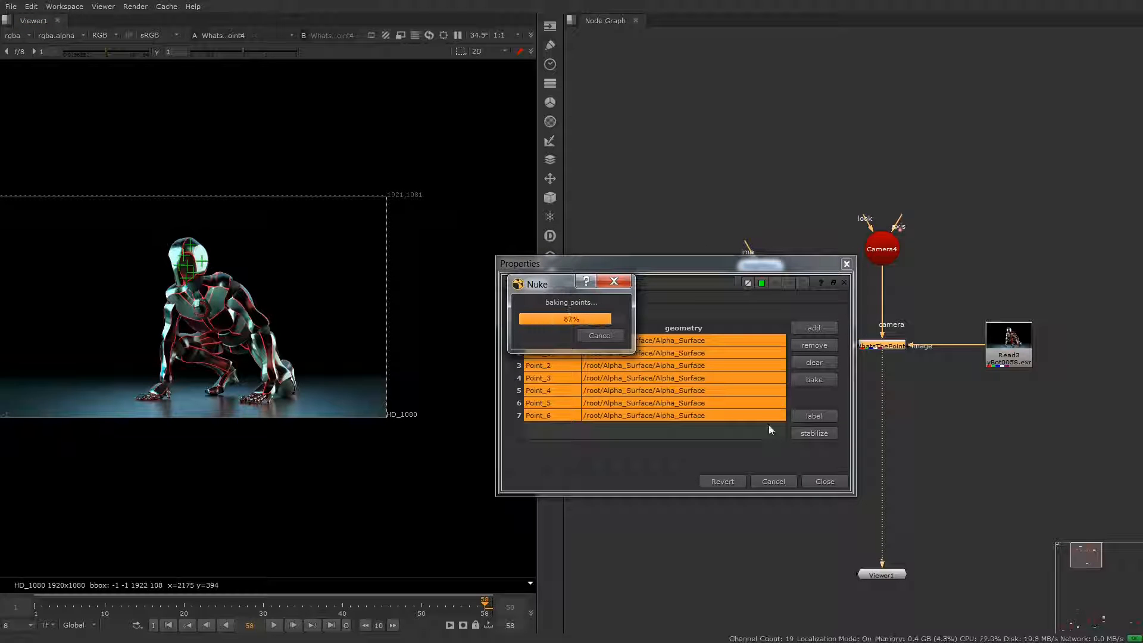
{"action": "left_click", "coordinate": [825, 481]}
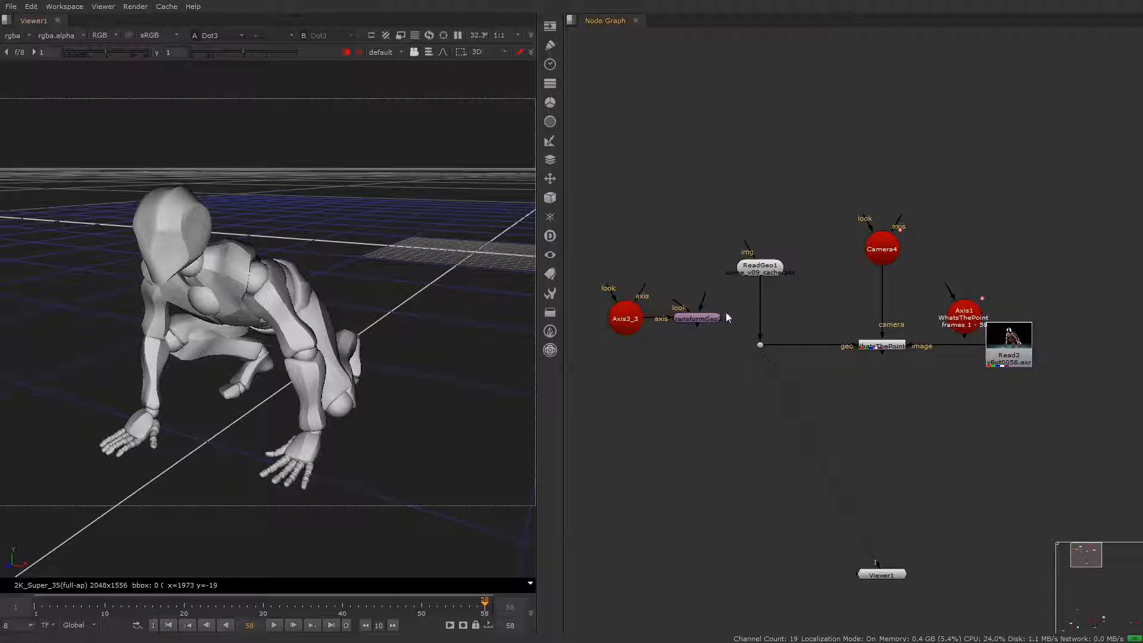
Step: Insert the TransformGeo between ReadGeo1 and the dot, and connect the baked Axis1 to the axis input of Axis3_3
{"action": "left_click_drag", "start_coordinate": [722, 319], "coordinate": [777, 320]}
{"action": "left_click_drag", "start_coordinate": [642, 287], "coordinate": [669, 203]}
{"action": "left_click_drag", "start_coordinate": [668, 204], "coordinate": [632, 234]}
Step: Turn on the inverse global matrix option of Axis3_3 and close its properties
{"action": "double_click", "coordinate": [623, 323]}
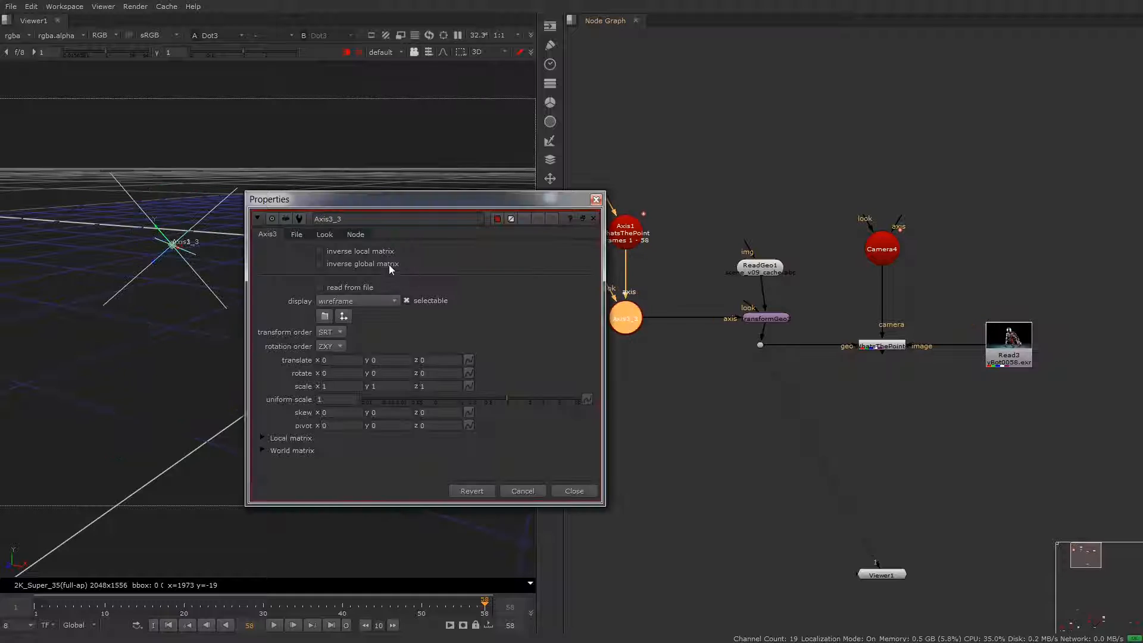
{"action": "left_click", "coordinate": [386, 262]}
{"action": "left_click", "coordinate": [573, 491]}
Step: View WhatsThePoint4 with its points shown on the geometry and play the animation to check the 3D stabilization of the head
{"action": "left_click_drag", "start_coordinate": [974, 290], "coordinate": [857, 390]}
{"action": "key", "text": "1"}
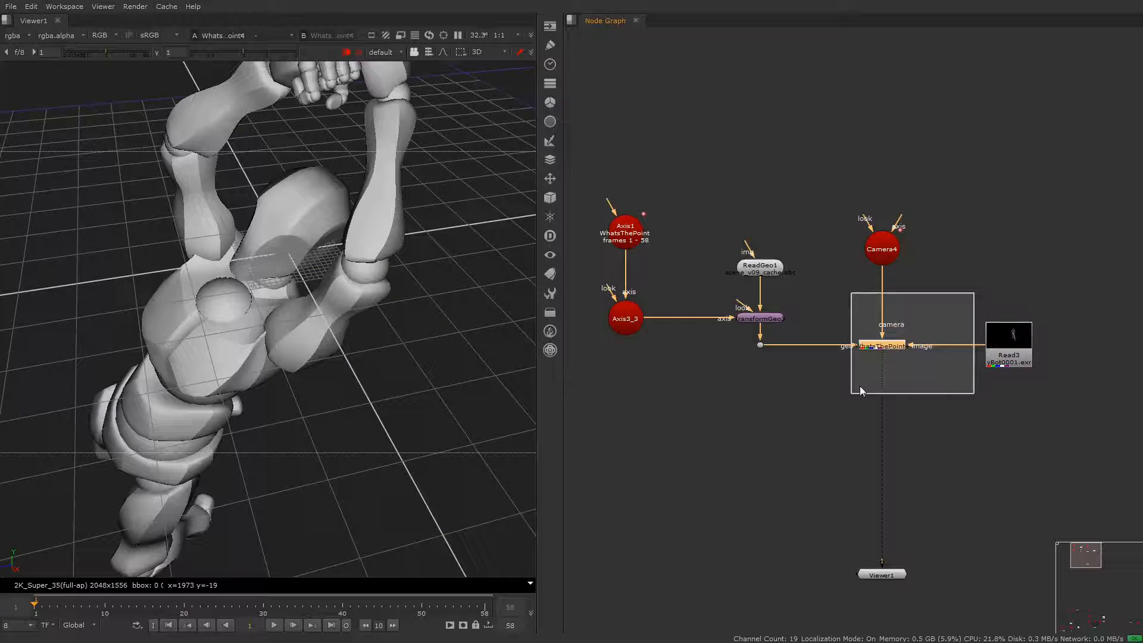
{"action": "double_click", "coordinate": [881, 346]}
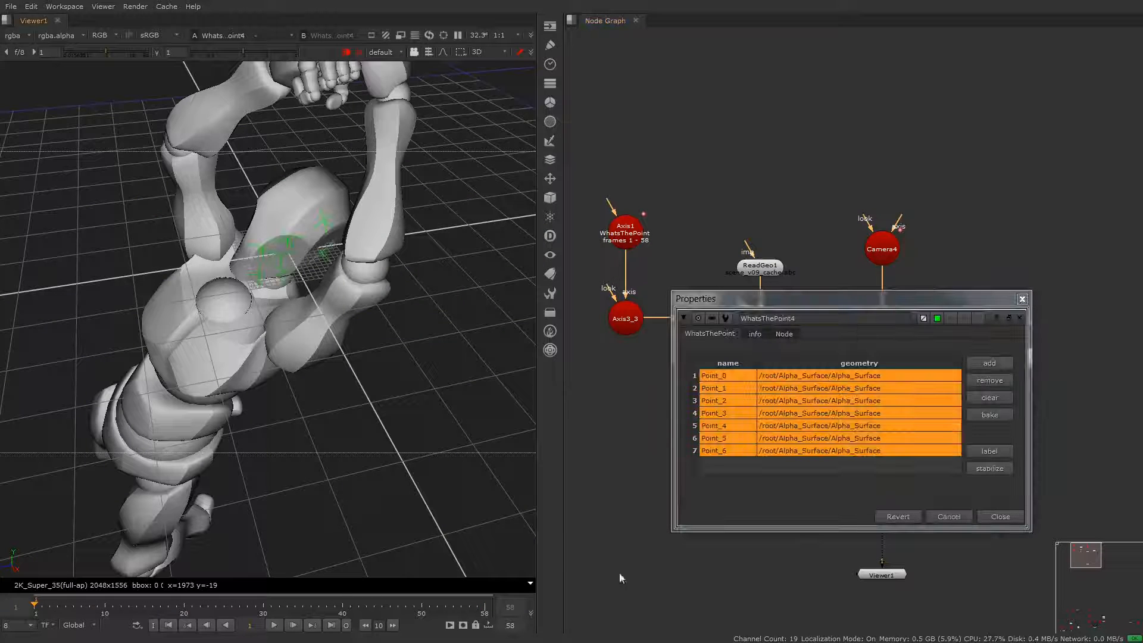
{"action": "left_click", "coordinate": [293, 624]}
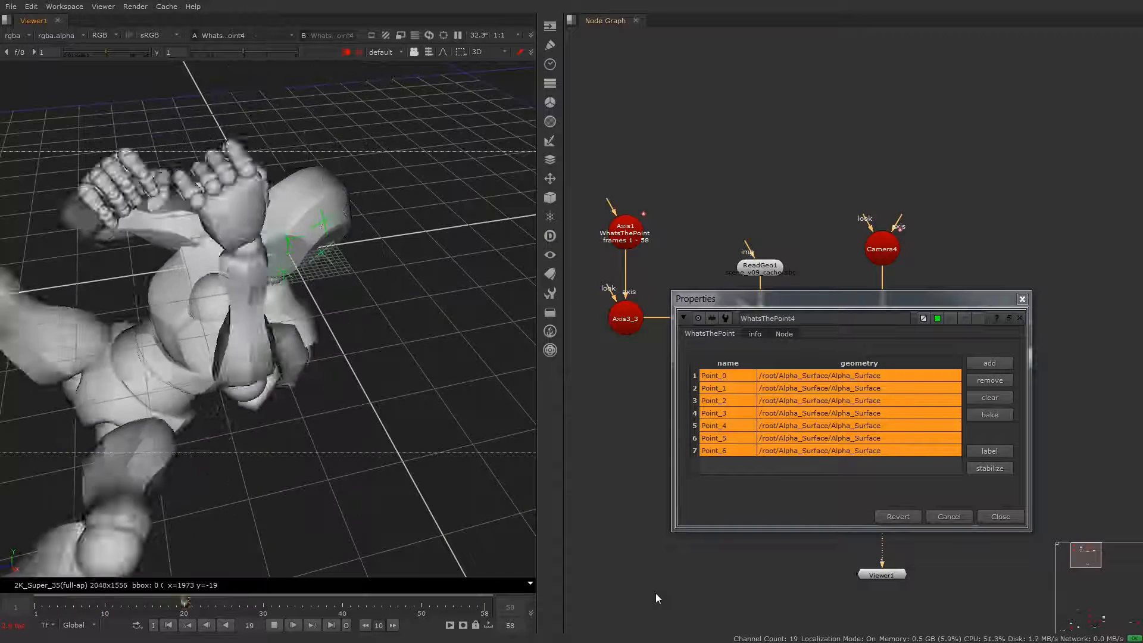